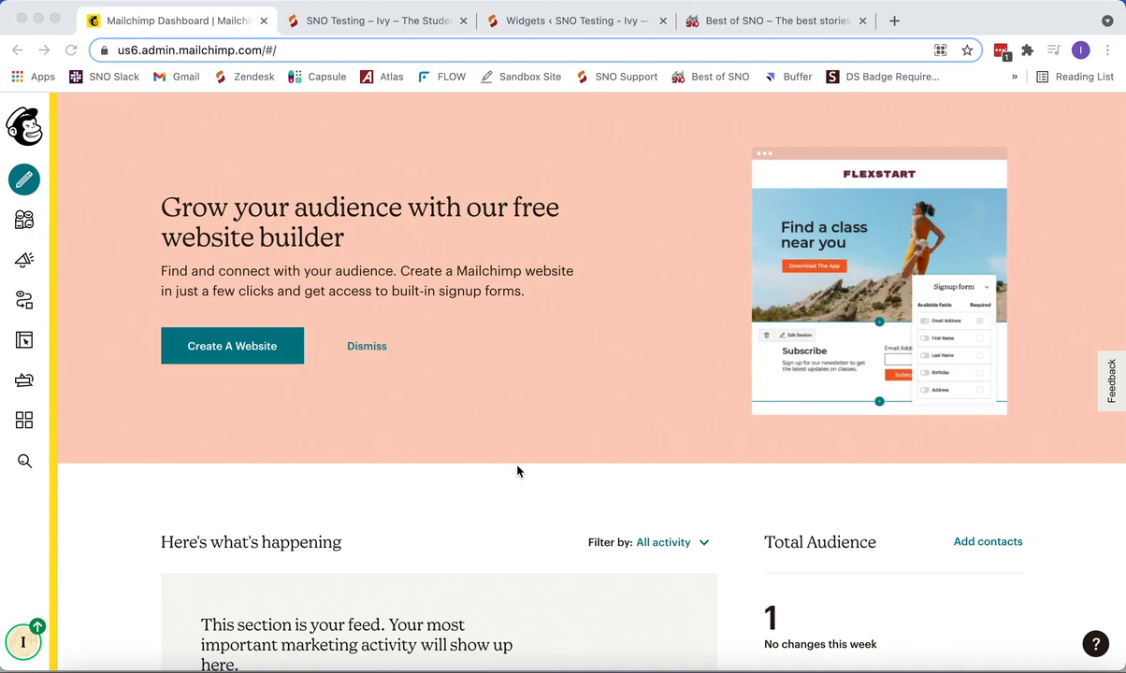
Start a new campaign and open the RSS campaign page at us6.admin.mailchimp.com/campaigns/#/create-campaign/explore/rss
{"action": "left_click", "coordinate": [83, 497]}
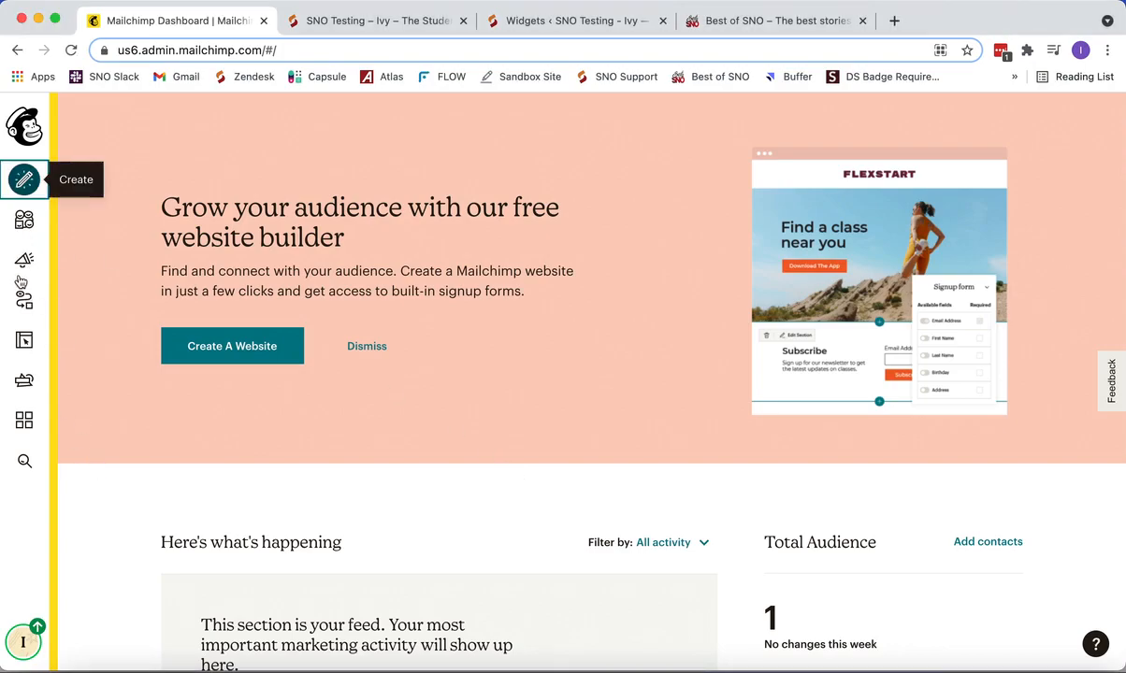
{"action": "left_click", "coordinate": [20, 261]}
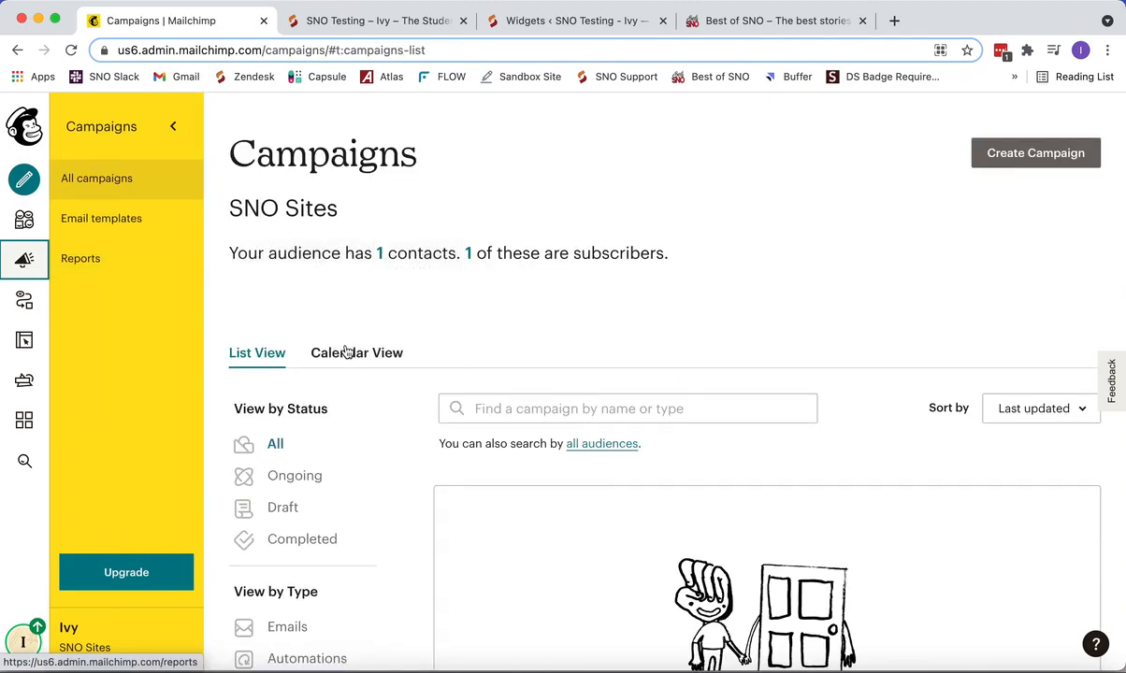
{"action": "left_click", "coordinate": [1008, 155]}
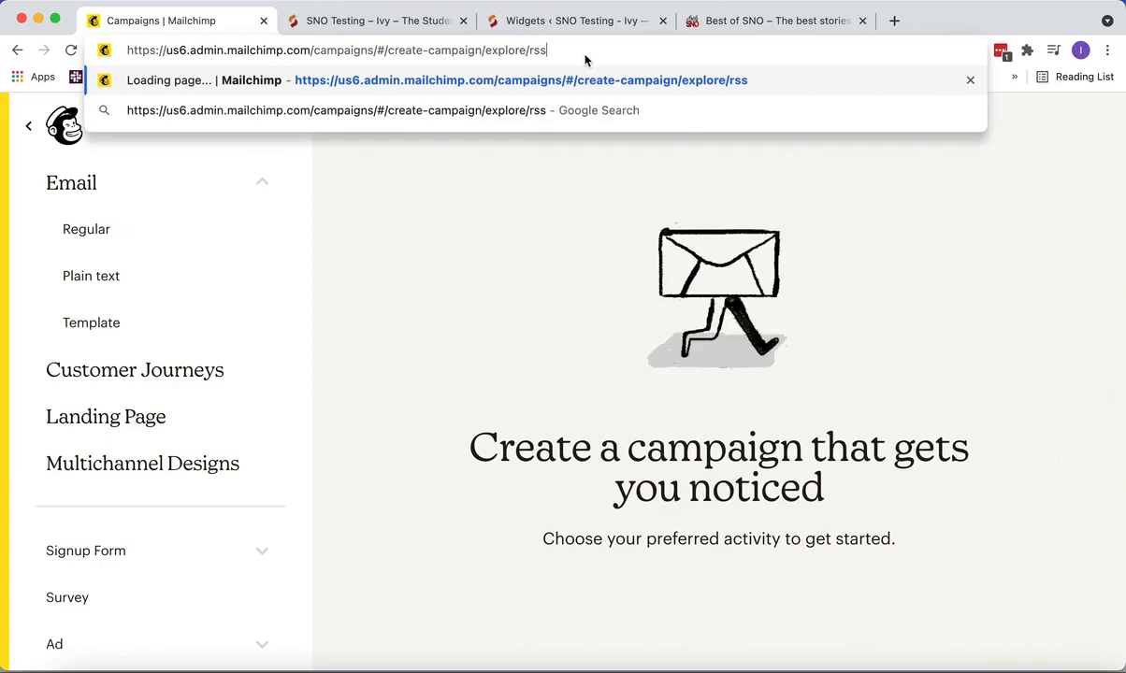
{"action": "key", "text": "Return"}
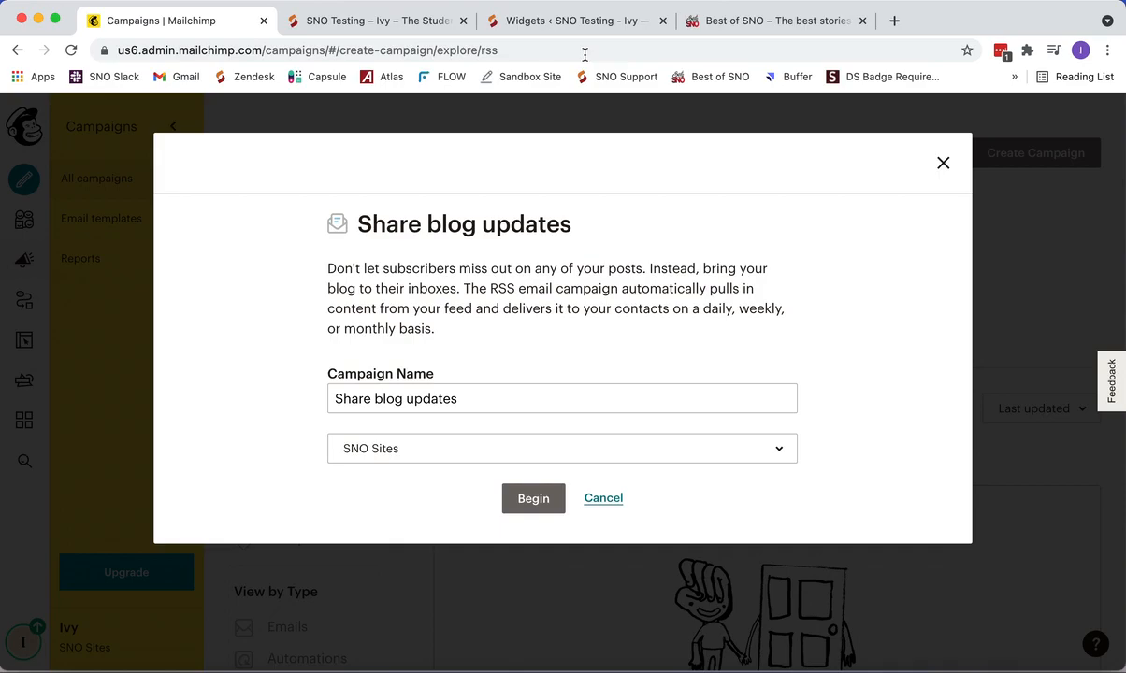
Name the RSS campaign "Latest Stories", choose the SNO Sites audience and begin building it
{"action": "key", "text": "Tab"}
{"action": "type", "text": "L"}
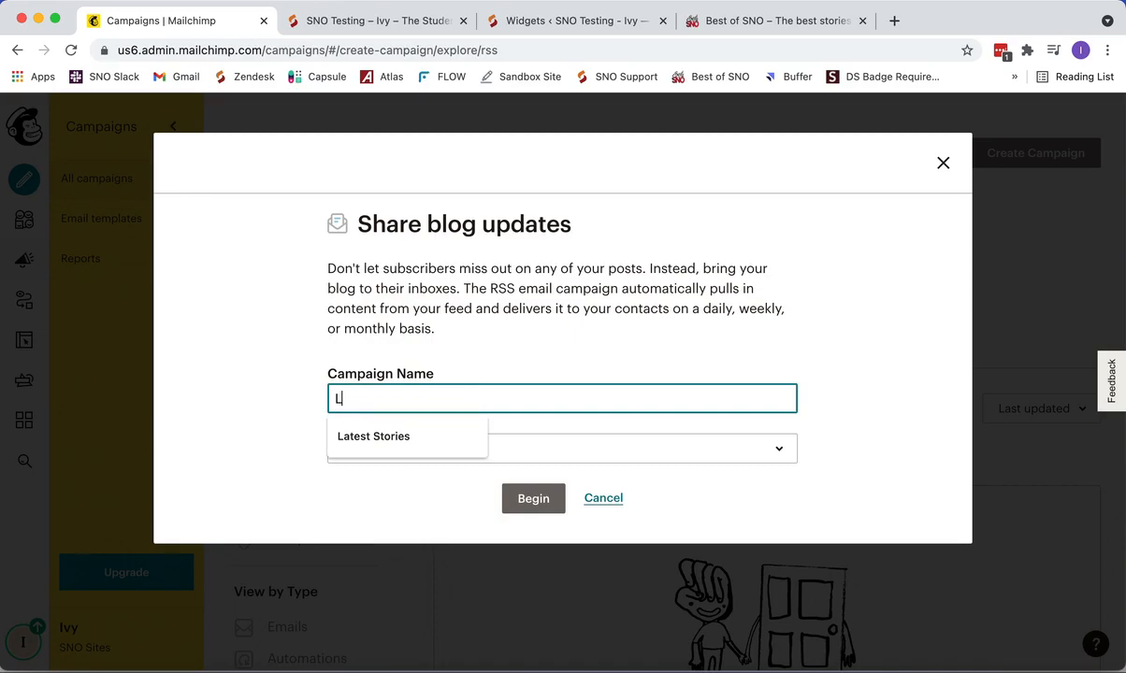
{"action": "type", "text": "atest Stories"}
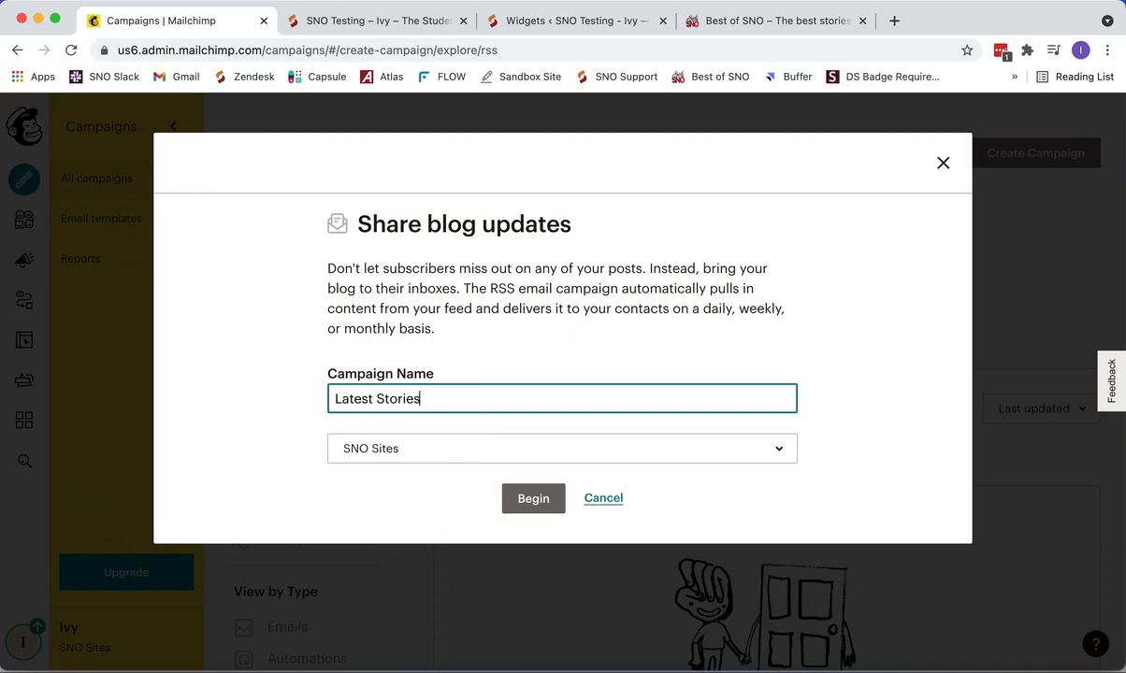
{"action": "left_click", "coordinate": [390, 455]}
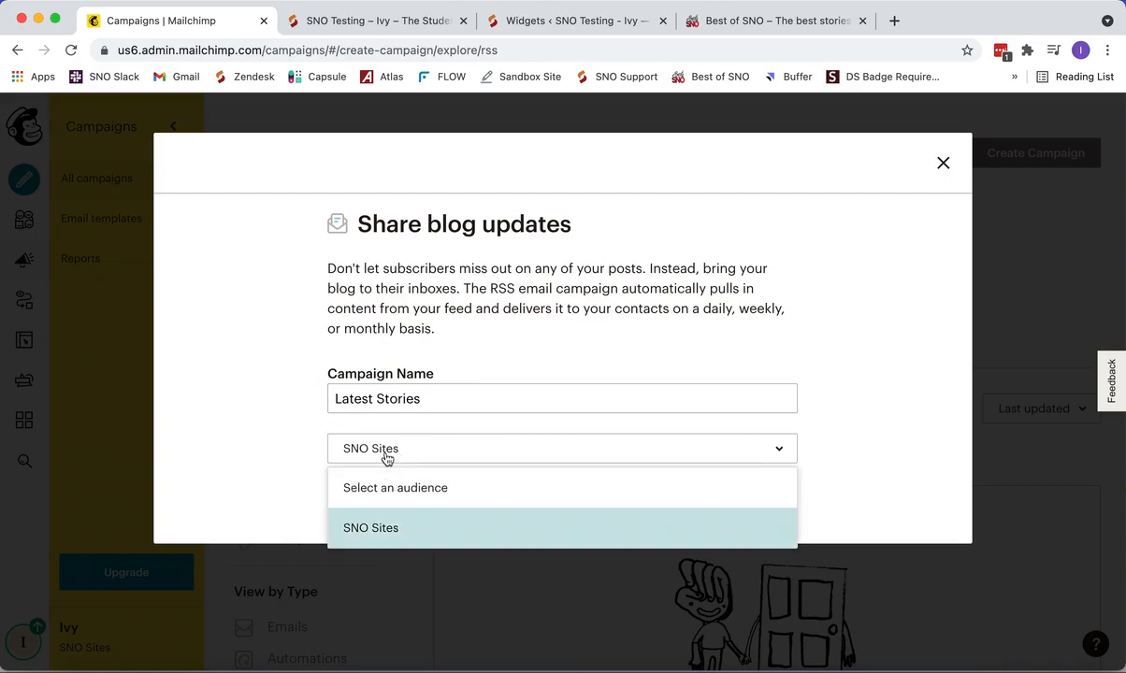
{"action": "left_click", "coordinate": [445, 526]}
{"action": "left_click", "coordinate": [544, 508]}
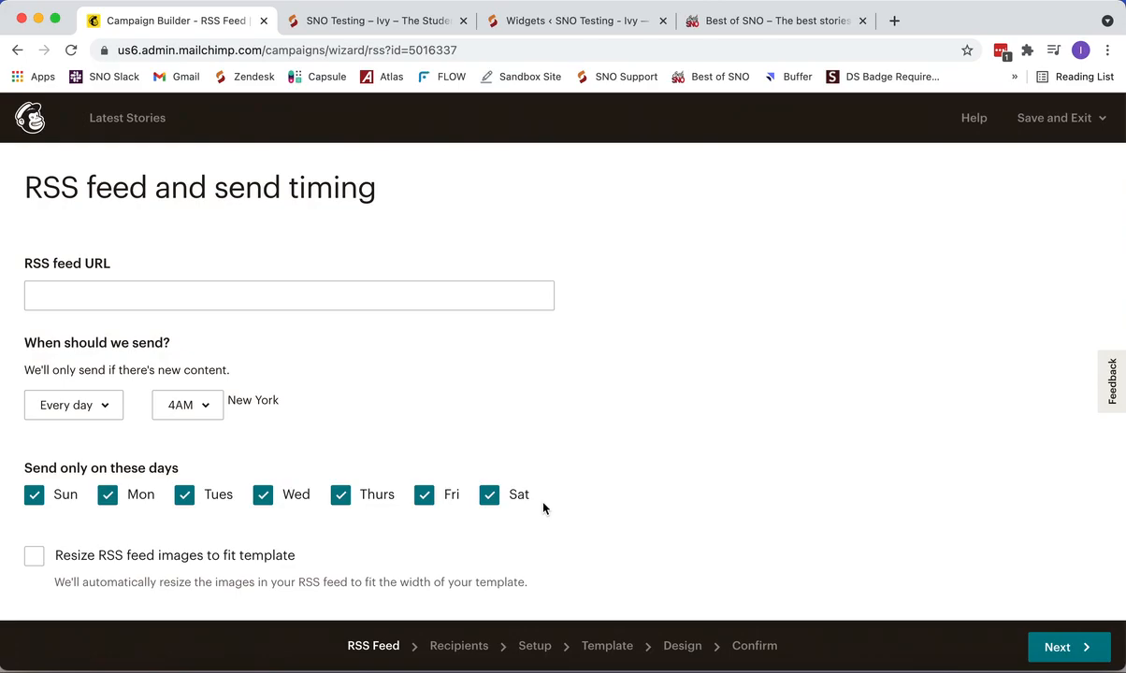
{"action": "left_click", "coordinate": [121, 285]}
{"action": "type", "text": "https://bestofsno.com/"}
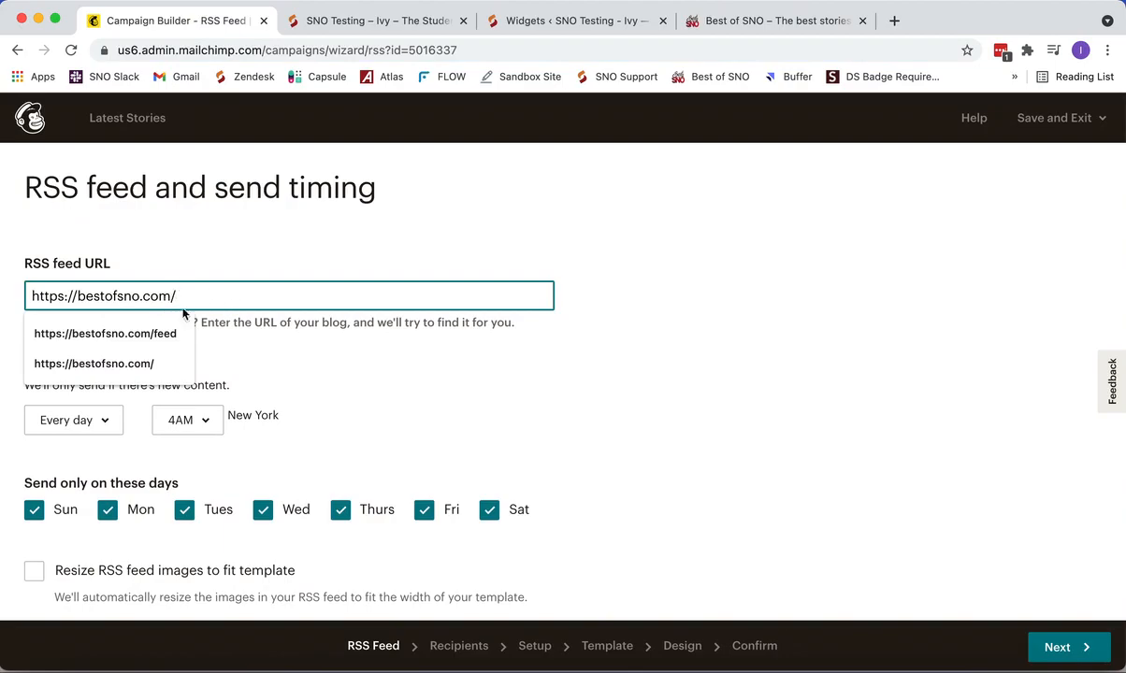
{"action": "type", "text": "feed"}
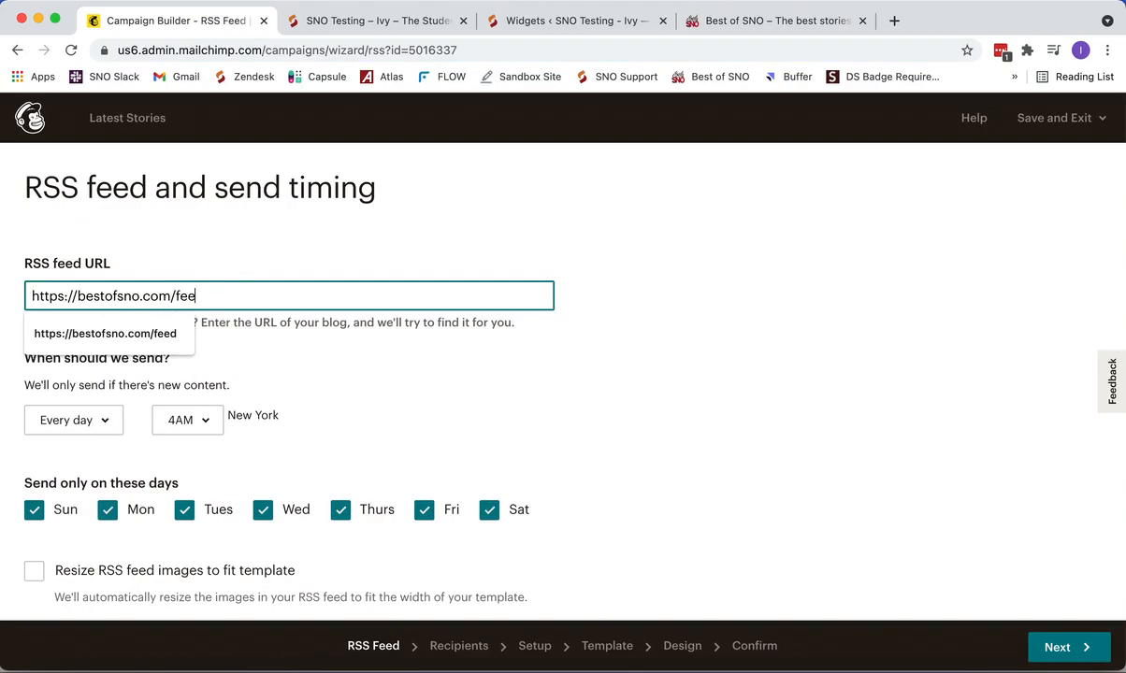
{"action": "left_click", "coordinate": [512, 216]}
Schedule sending at 9AM on Fridays only and enable resizing of the RSS feed images to fit the template
{"action": "scroll", "coordinate": [512, 216], "scroll_direction": "down", "scroll_amount": 3}
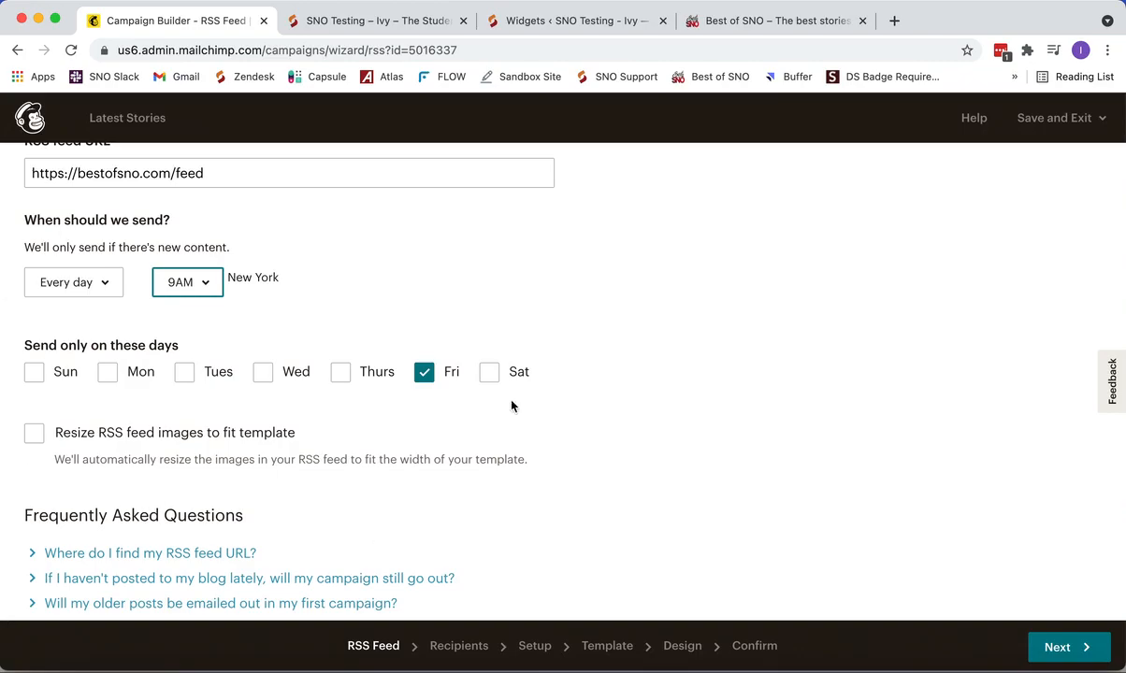
{"action": "scroll", "coordinate": [285, 297], "scroll_direction": "down", "scroll_amount": 1}
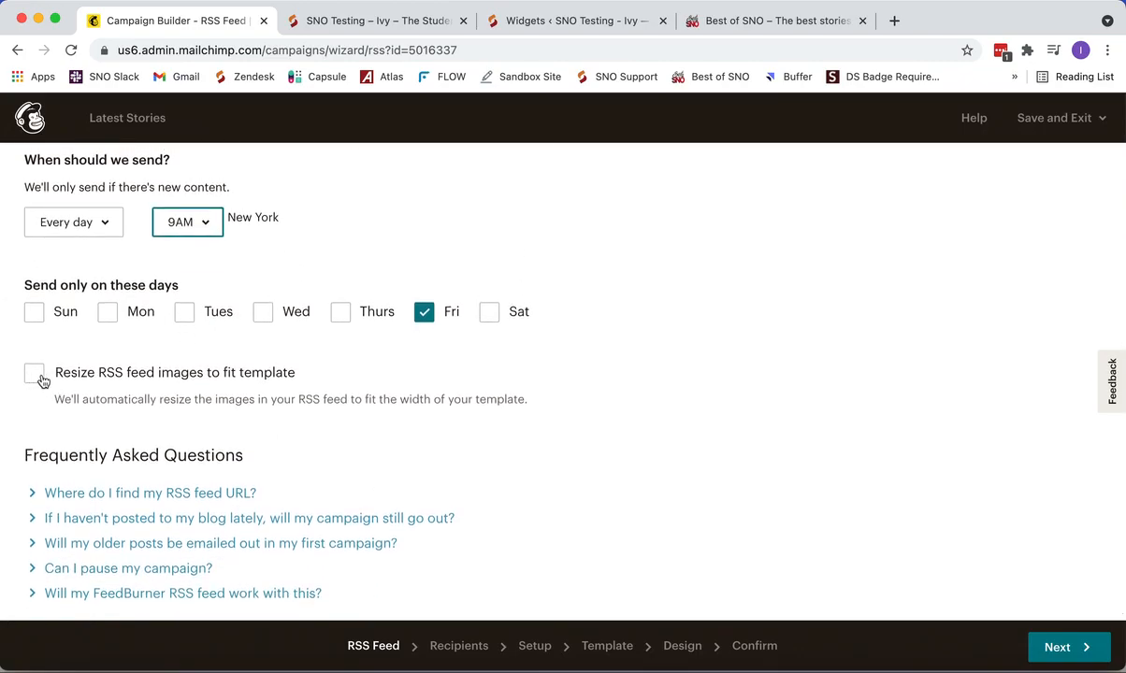
{"action": "left_click", "coordinate": [39, 377]}
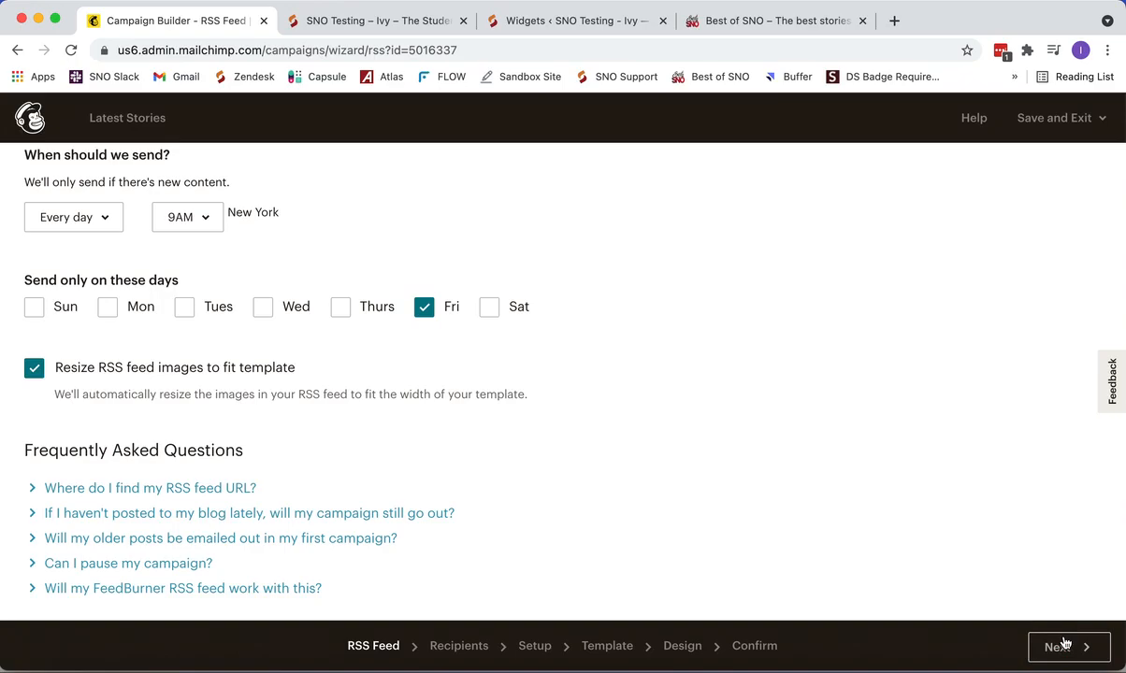
{"action": "left_click", "coordinate": [1065, 645]}
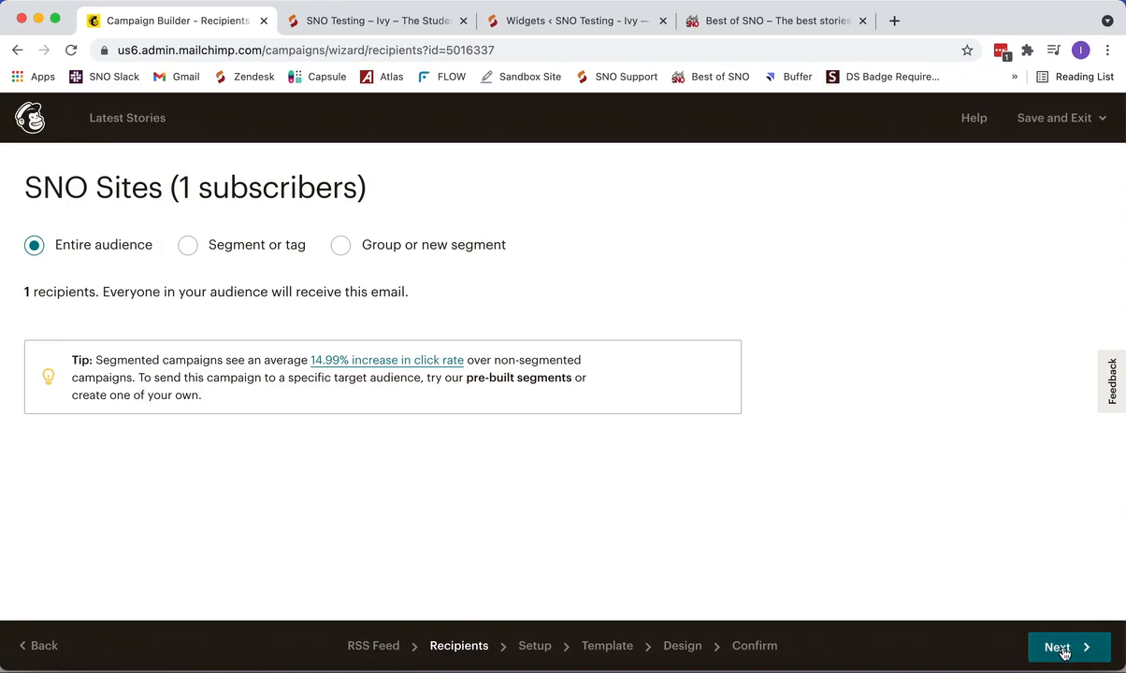
Keep the entire audience as recipients and complete the campaign info with SNO Sites as the From name
{"action": "left_click", "coordinate": [1063, 647]}
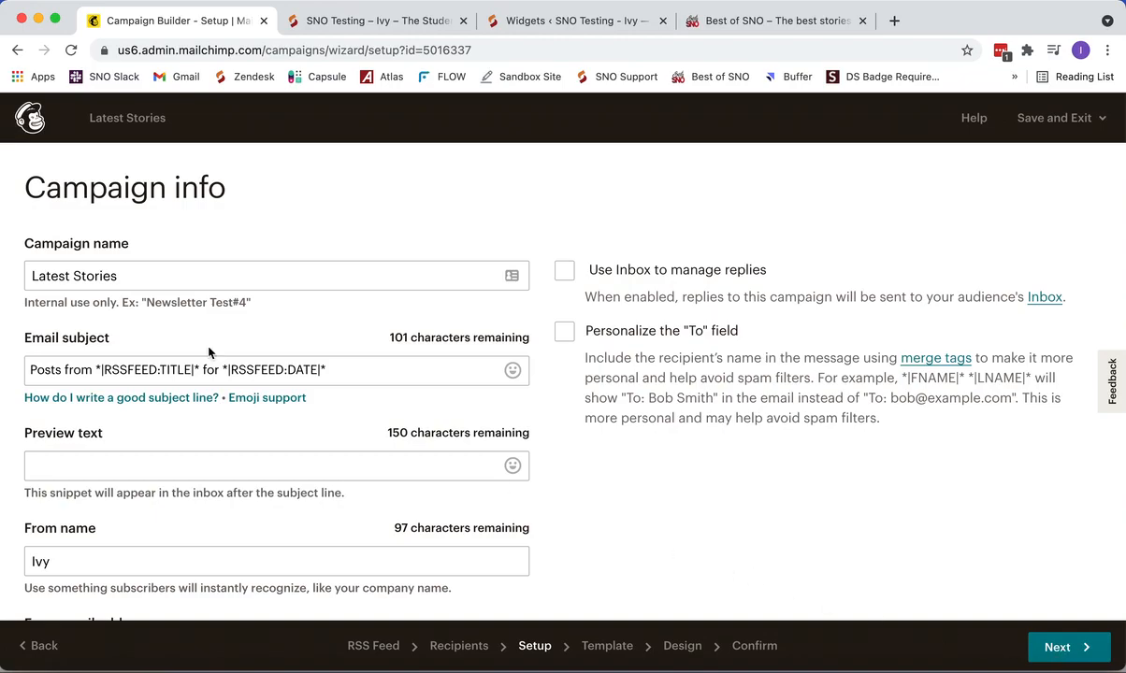
{"action": "scroll", "coordinate": [154, 278], "scroll_direction": "down", "scroll_amount": 2}
{"action": "scroll", "coordinate": [154, 278], "scroll_direction": "up", "scroll_amount": 1}
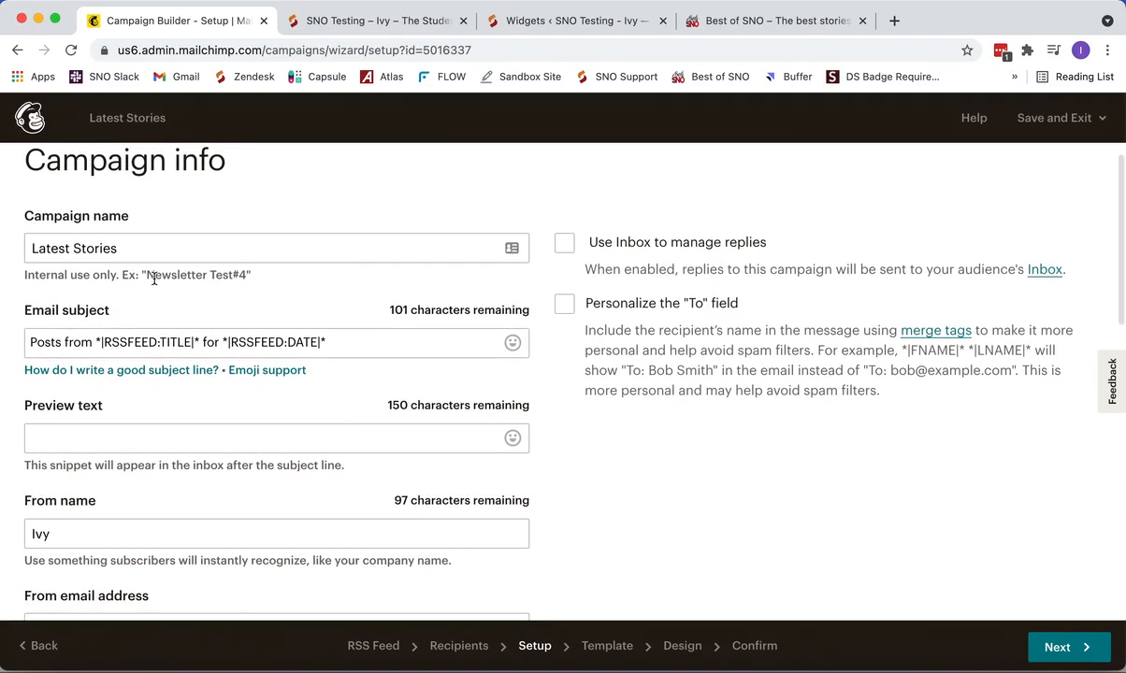
{"action": "scroll", "coordinate": [155, 283], "scroll_direction": "down", "scroll_amount": 2}
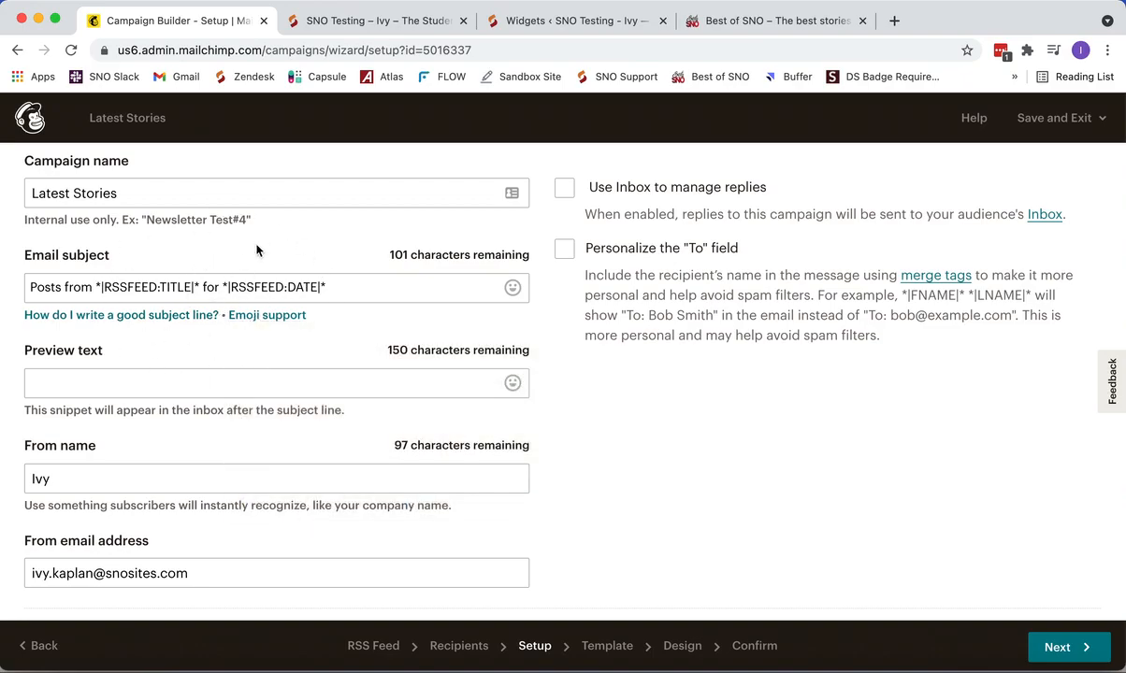
{"action": "scroll", "coordinate": [140, 309], "scroll_direction": "down", "scroll_amount": 3}
{"action": "double_click", "coordinate": [95, 333]}
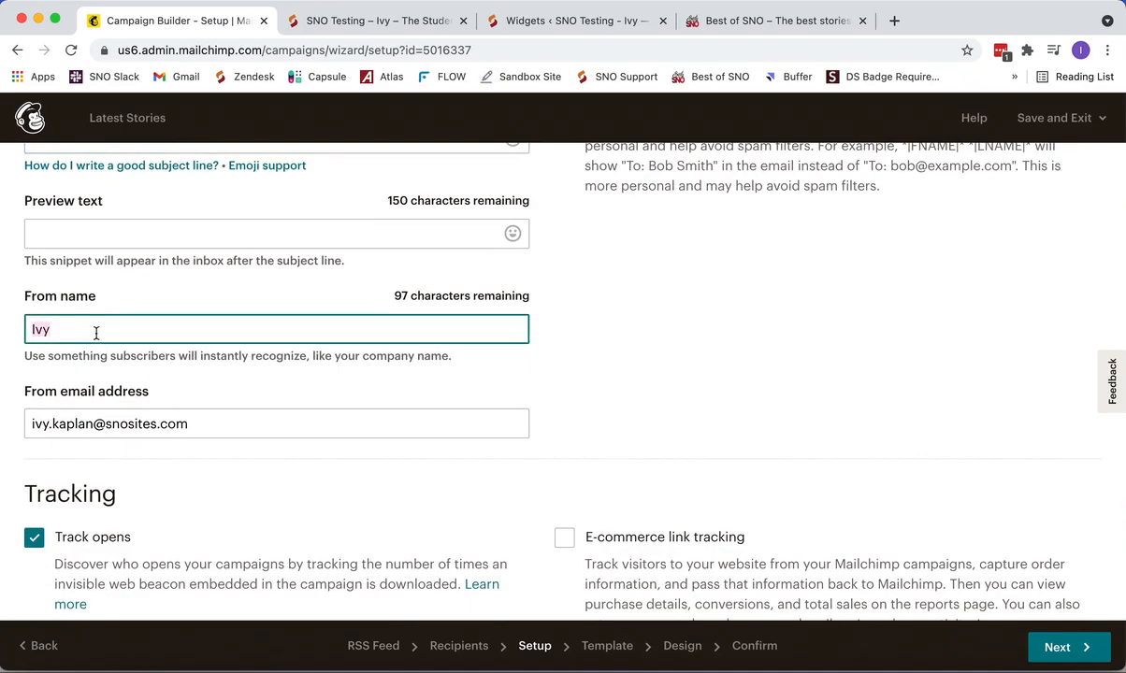
{"action": "type", "text": "SNO Sites"}
{"action": "left_click", "coordinate": [689, 320]}
{"action": "scroll", "coordinate": [689, 320], "scroll_direction": "down", "scroll_amount": 4}
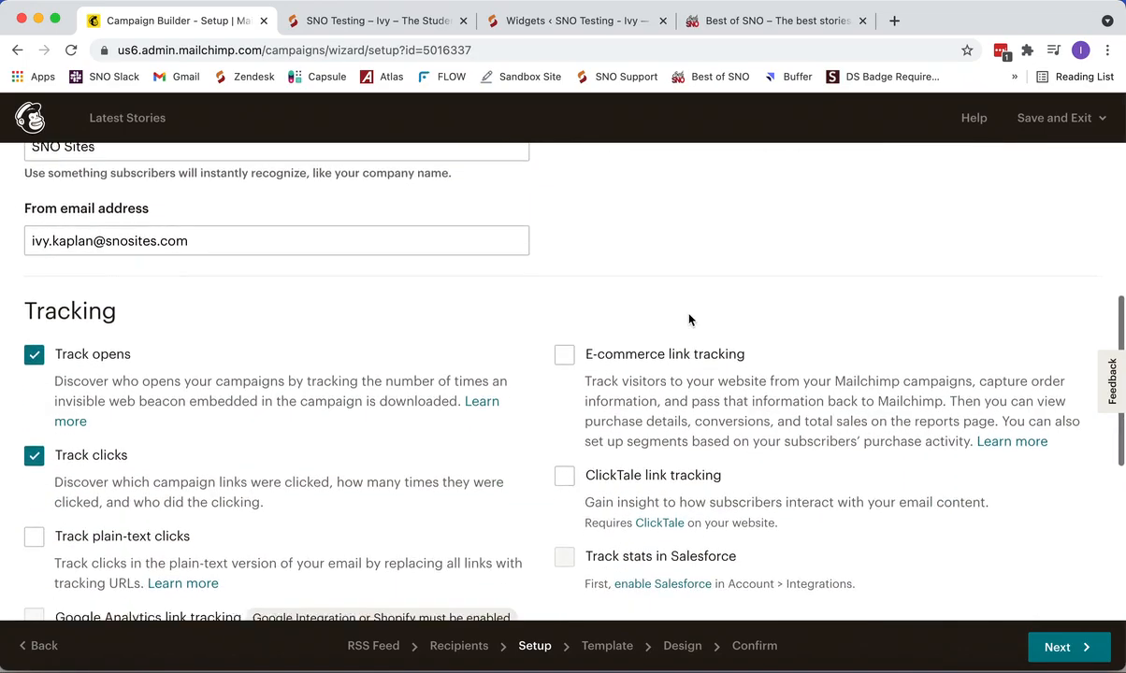
{"action": "scroll", "coordinate": [690, 320], "scroll_direction": "down", "scroll_amount": 3}
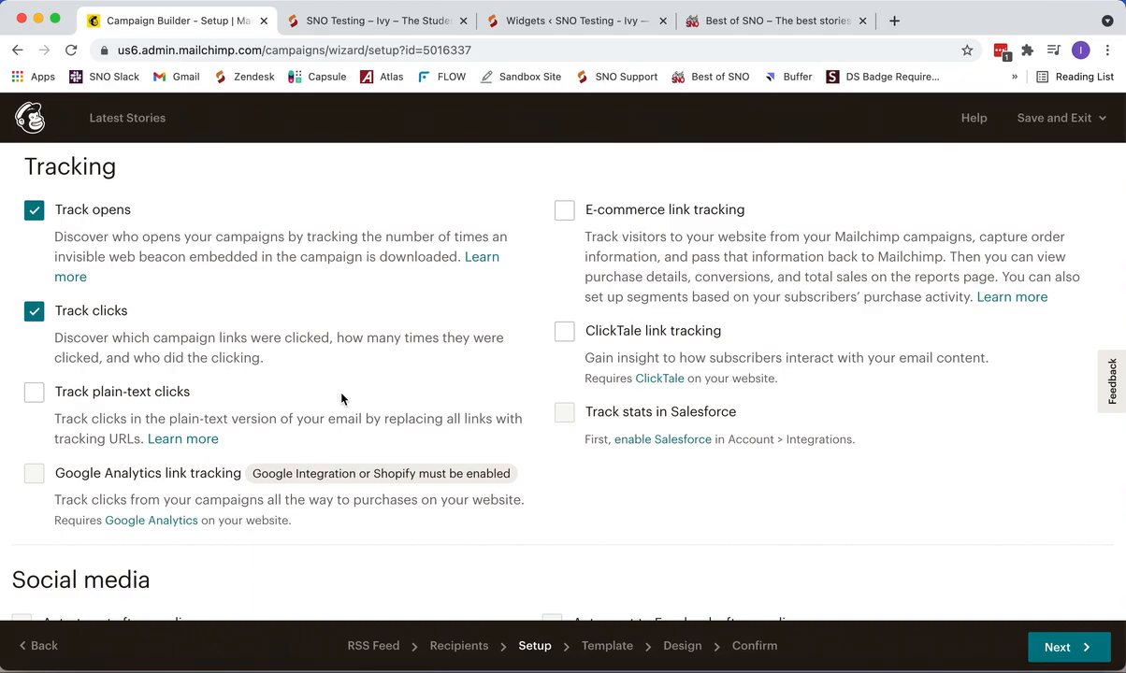
{"action": "scroll", "coordinate": [342, 399], "scroll_direction": "down", "scroll_amount": 5}
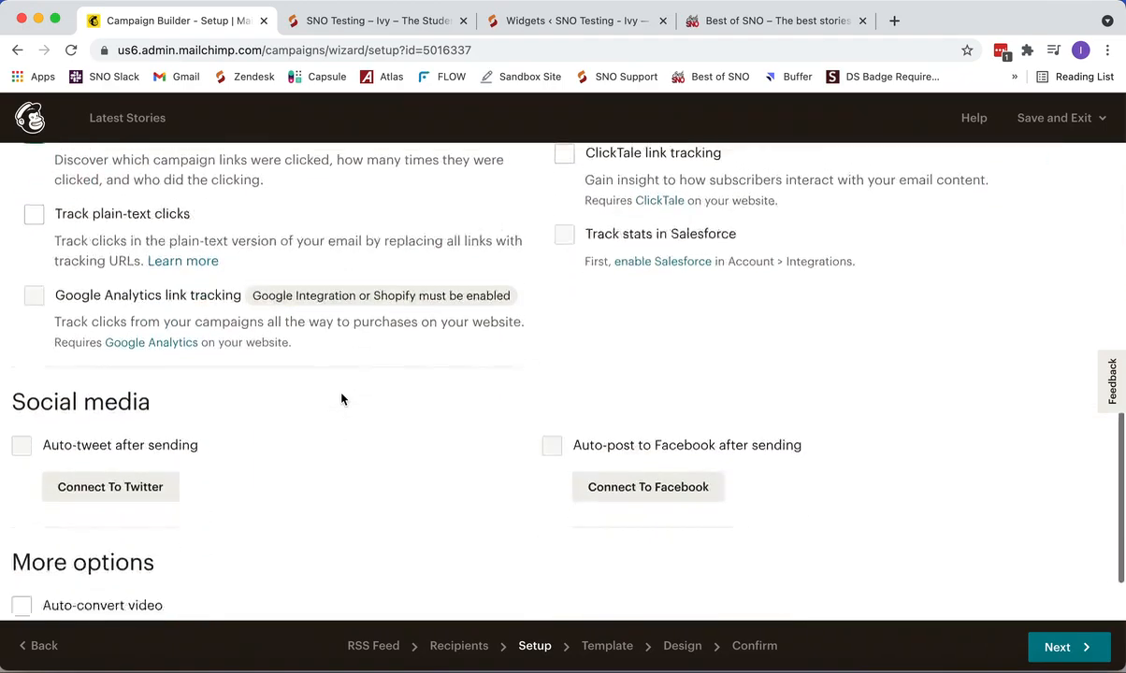
{"action": "left_click", "coordinate": [1056, 645]}
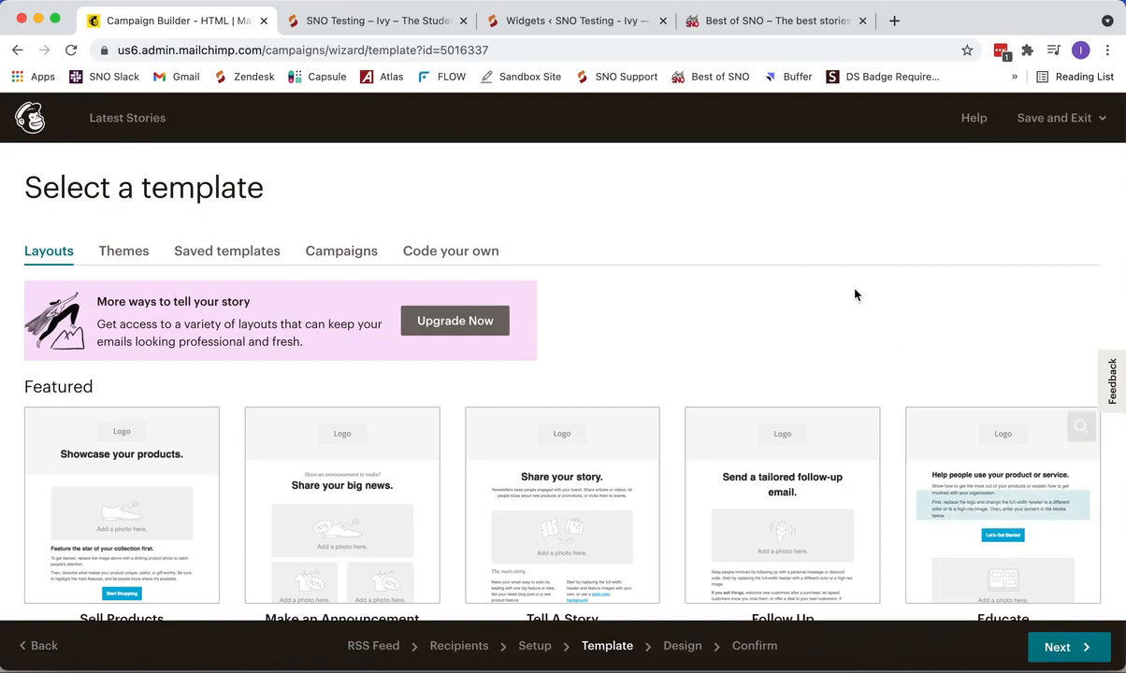
Choose the second layout in the Basic group as the email template
{"action": "scroll", "coordinate": [657, 252], "scroll_direction": "down", "scroll_amount": 3}
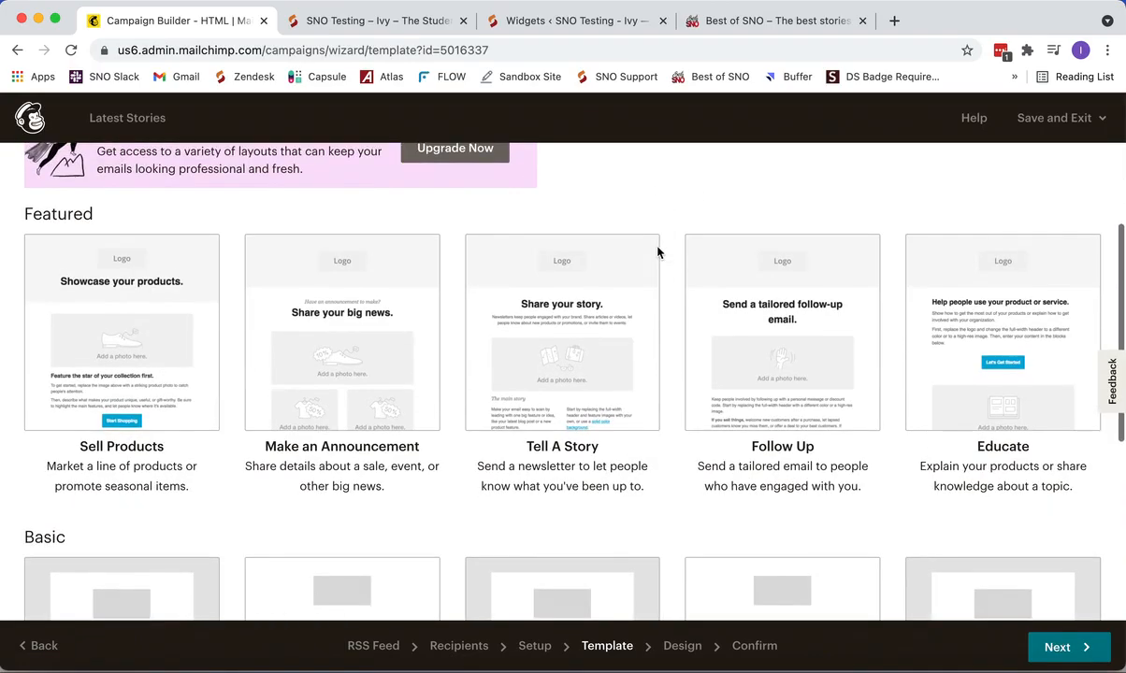
{"action": "mouse_move", "coordinate": [516, 337]}
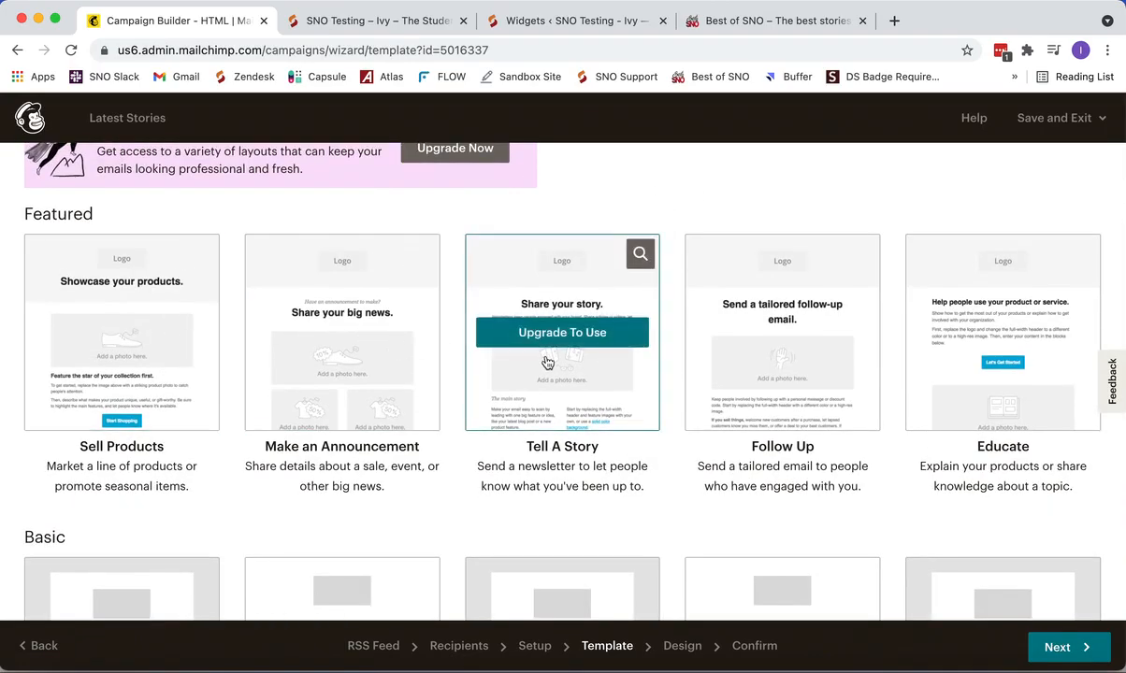
{"action": "left_click", "coordinate": [521, 342]}
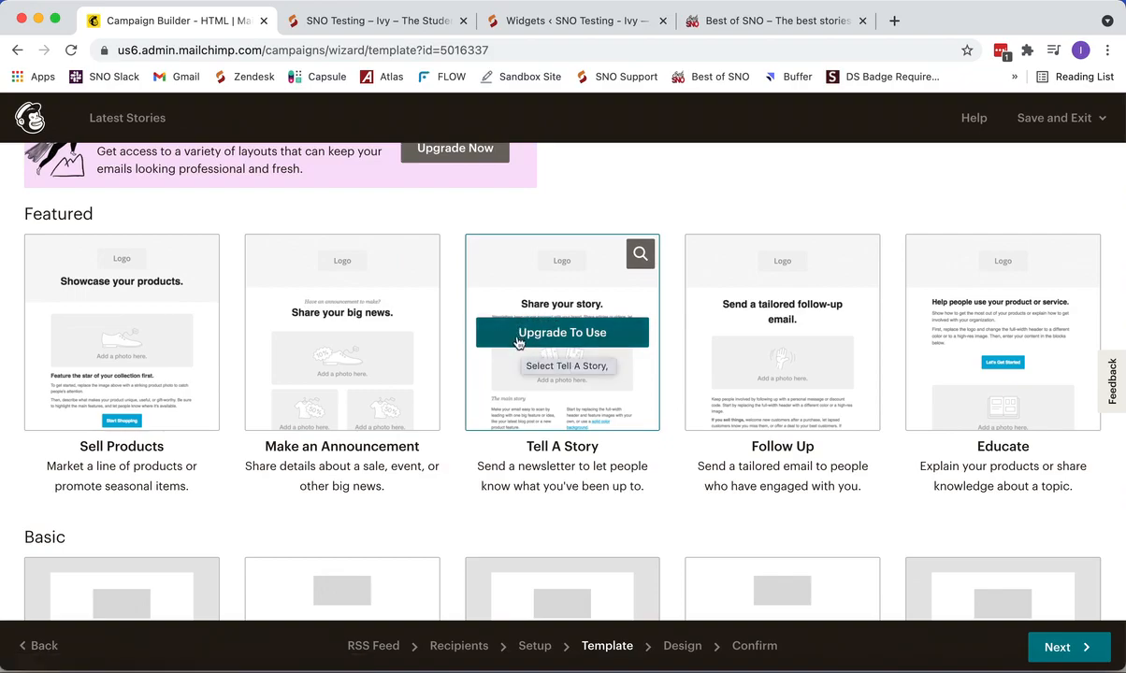
{"action": "scroll", "coordinate": [312, 459], "scroll_direction": "down", "scroll_amount": 3}
{"action": "left_click", "coordinate": [311, 459]}
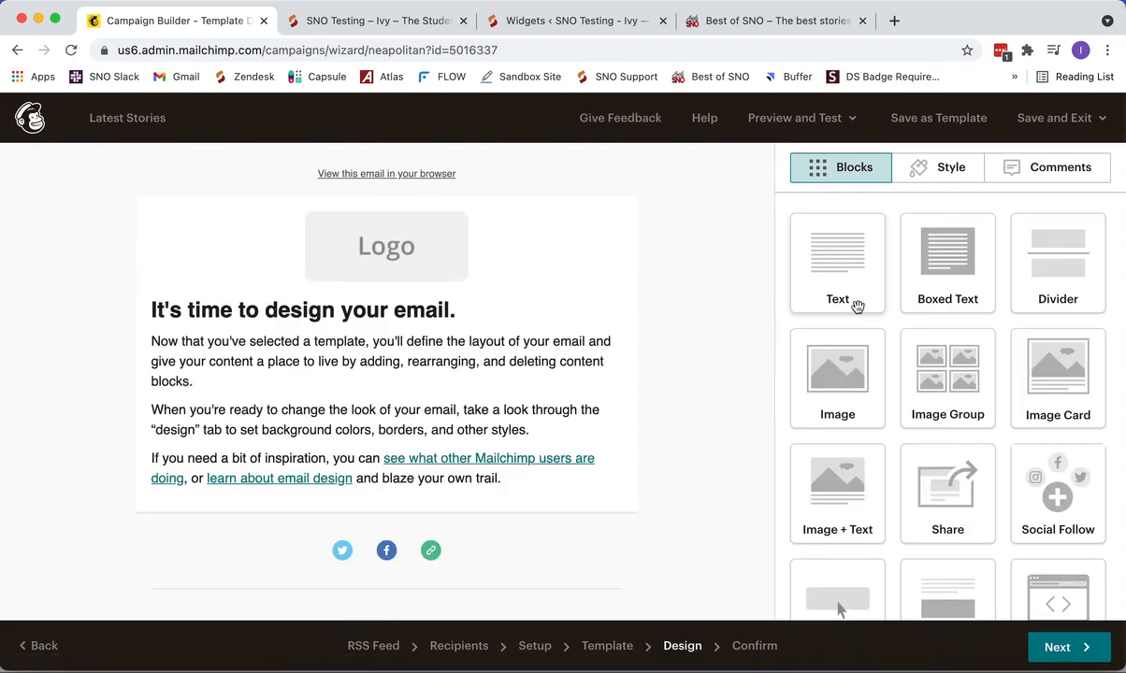
Replace the logo placeholder with the Best of SNO image from the uploaded files and save the image block
{"action": "mouse_move", "coordinate": [356, 221]}
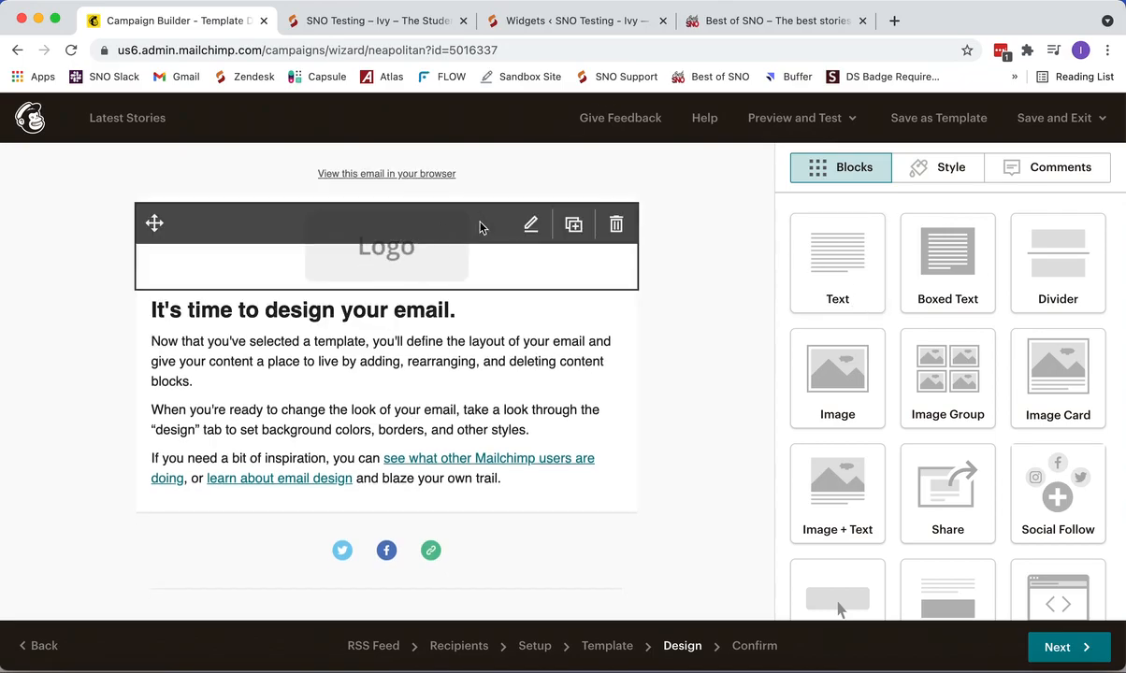
{"action": "left_click", "coordinate": [531, 225]}
{"action": "left_click", "coordinate": [895, 279]}
{"action": "left_click", "coordinate": [246, 407]}
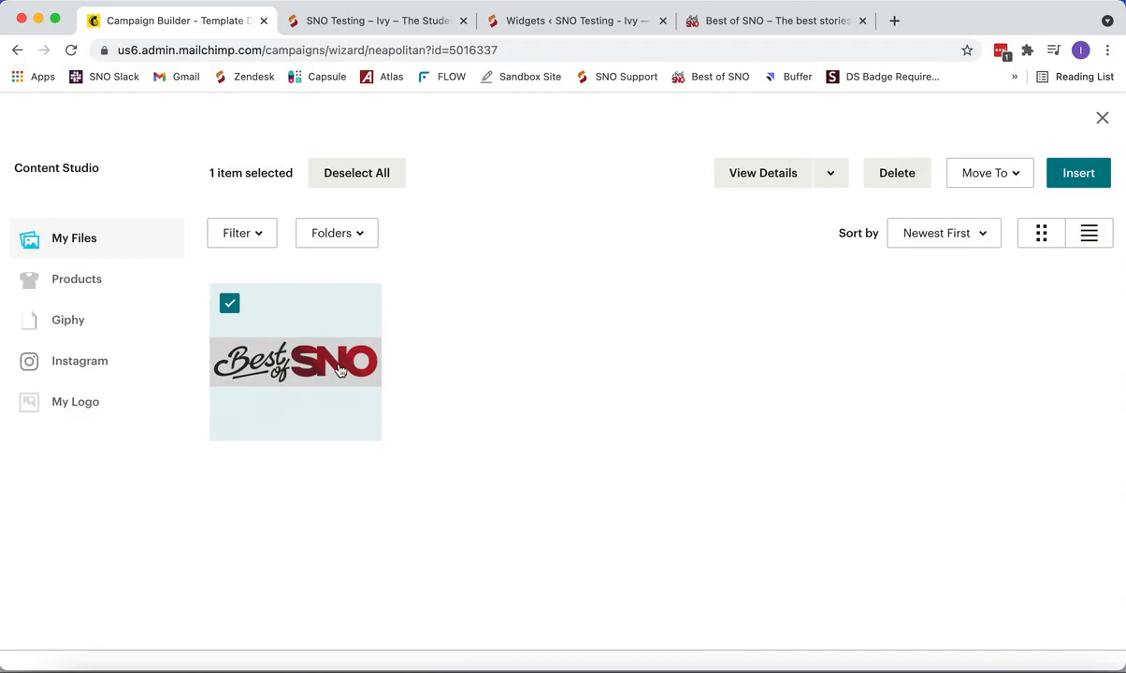
{"action": "left_click", "coordinate": [1088, 178]}
{"action": "scroll", "coordinate": [457, 376], "scroll_direction": "down", "scroll_amount": 1}
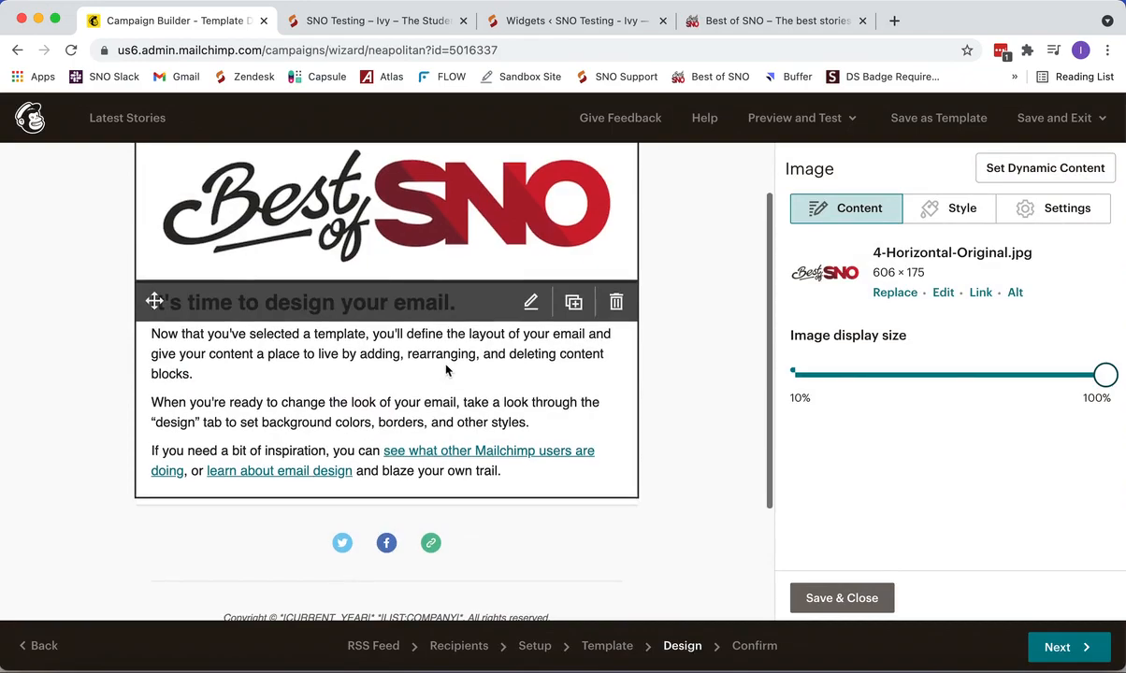
{"action": "left_click", "coordinate": [879, 609]}
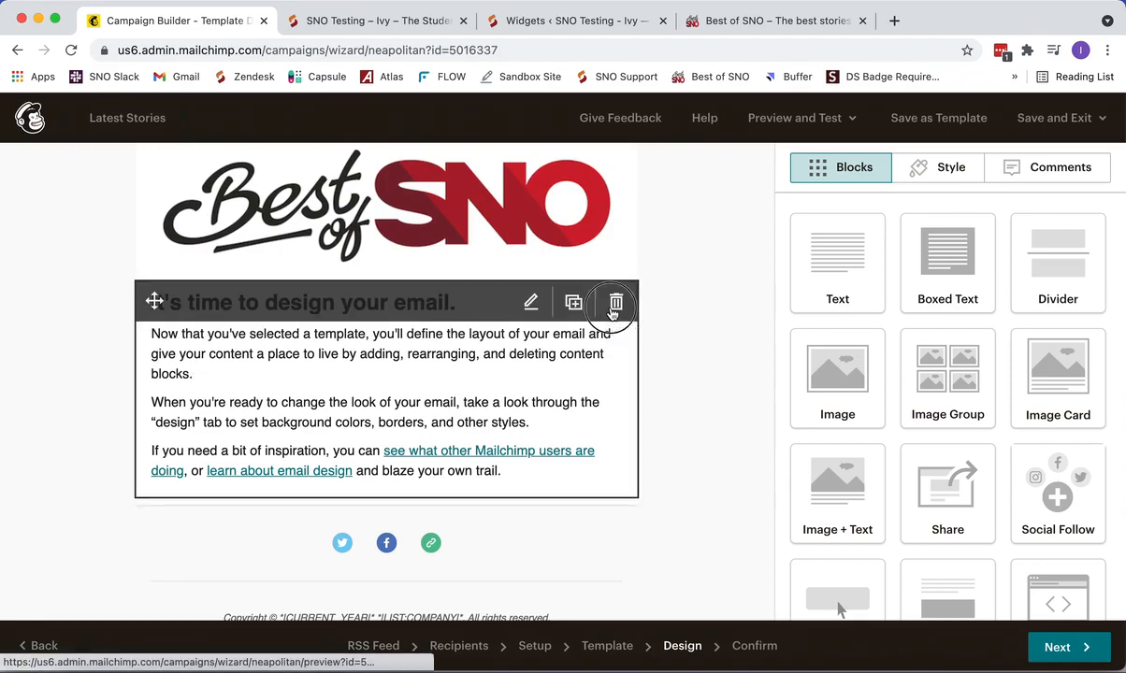
Delete the "It's time to design your email." text block from the email body
{"action": "left_click", "coordinate": [614, 304]}
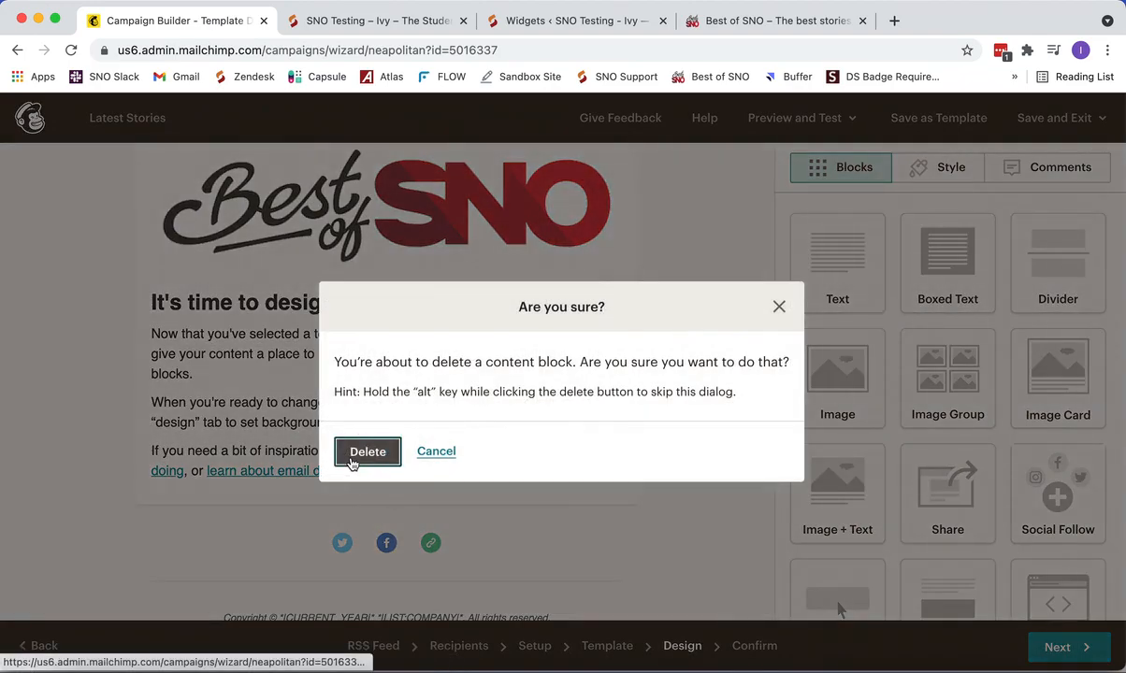
{"action": "left_click", "coordinate": [352, 458]}
{"action": "scroll", "coordinate": [505, 372], "scroll_direction": "up", "scroll_amount": 1}
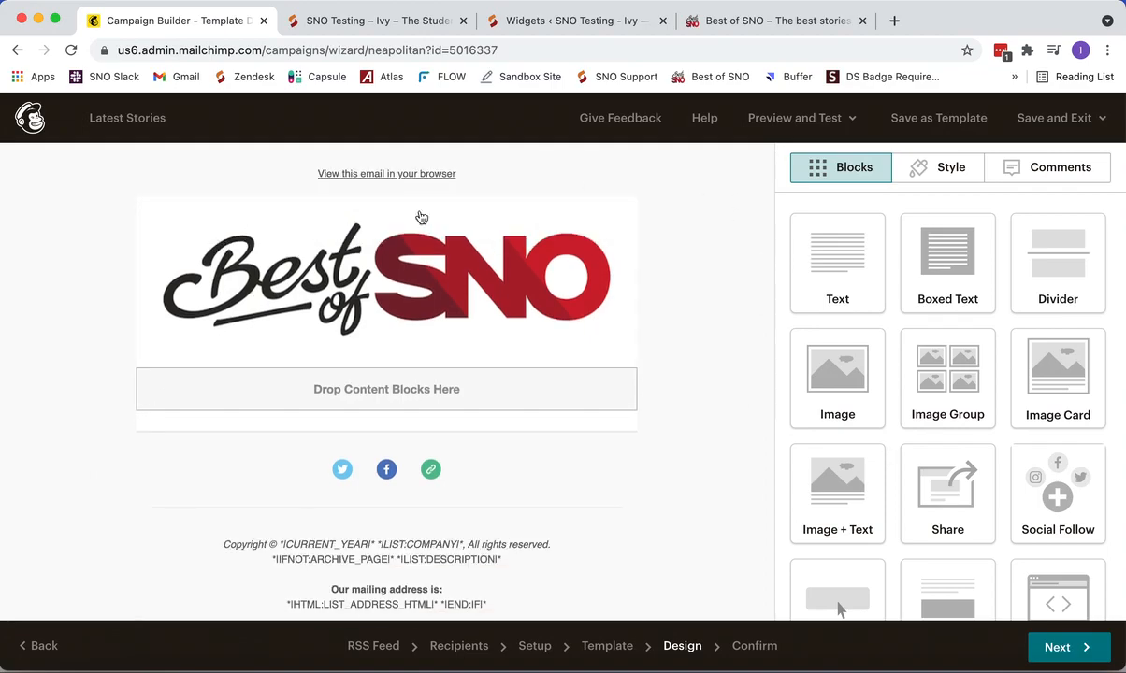
Add an RSS Items block below the Best of SNO logo and save it with the Excerpts style
{"action": "scroll", "coordinate": [920, 363], "scroll_direction": "down", "scroll_amount": 5}
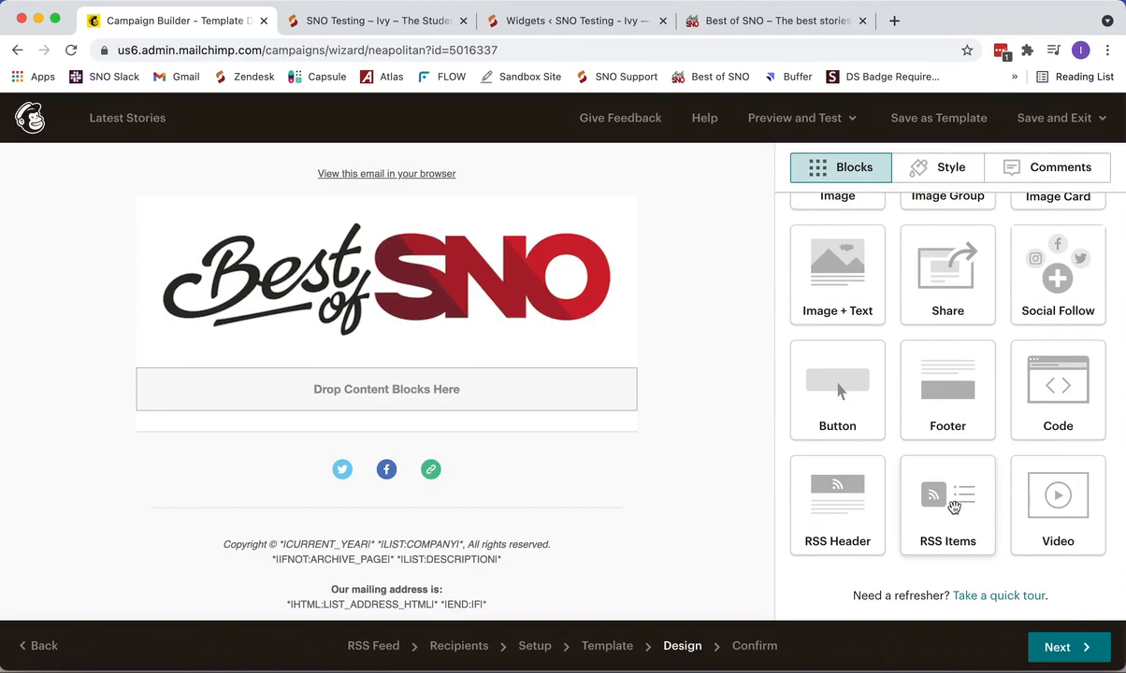
{"action": "left_click_drag", "start_coordinate": [954, 506], "coordinate": [342, 391]}
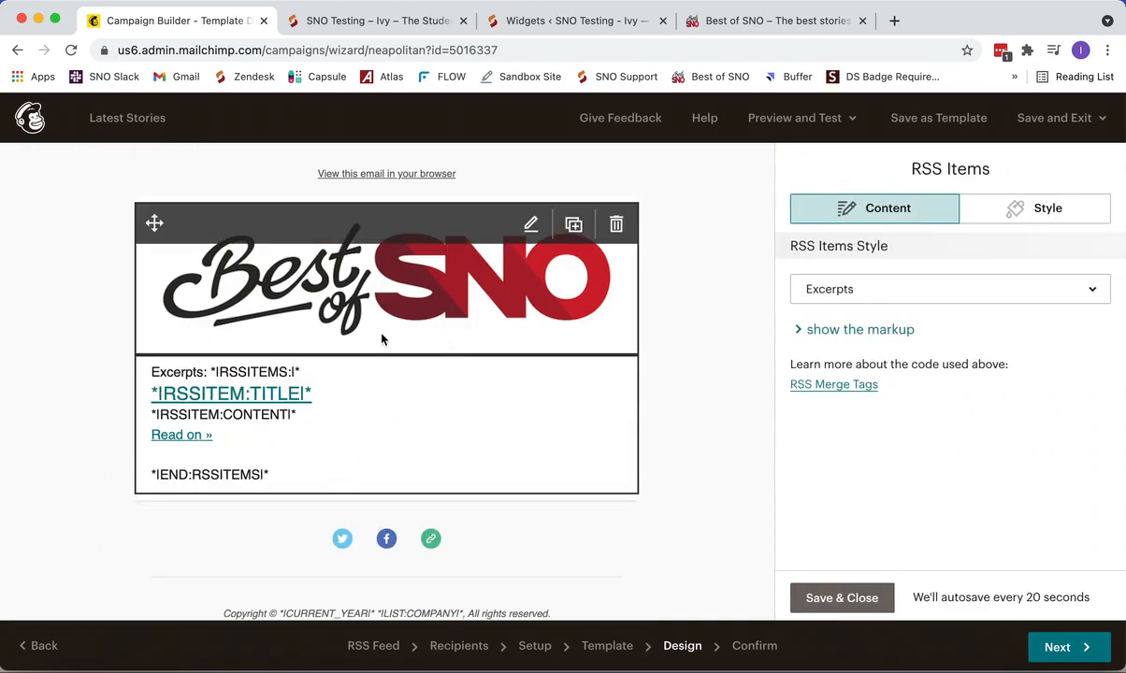
{"action": "left_click", "coordinate": [851, 597]}
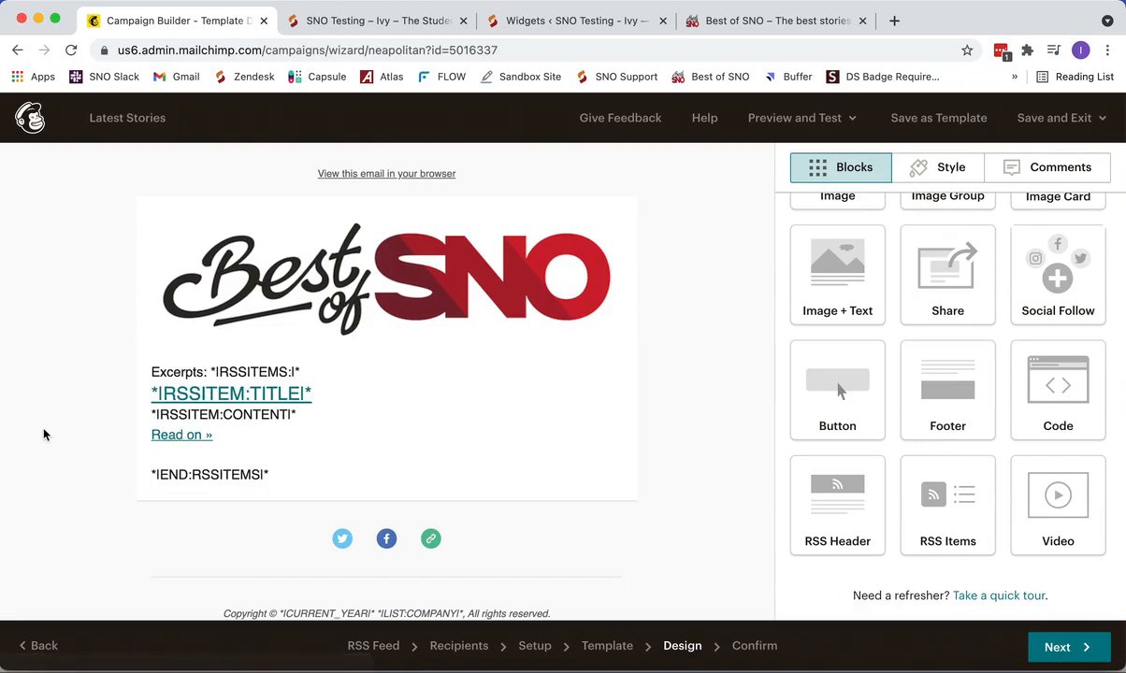
Check the finished email layout and continue from the design stage to the campaign's confirmation page
{"action": "scroll", "coordinate": [43, 434], "scroll_direction": "down", "scroll_amount": 2}
{"action": "scroll", "coordinate": [37, 416], "scroll_direction": "up", "scroll_amount": 2}
{"action": "scroll", "coordinate": [937, 519], "scroll_direction": "up", "scroll_amount": 3}
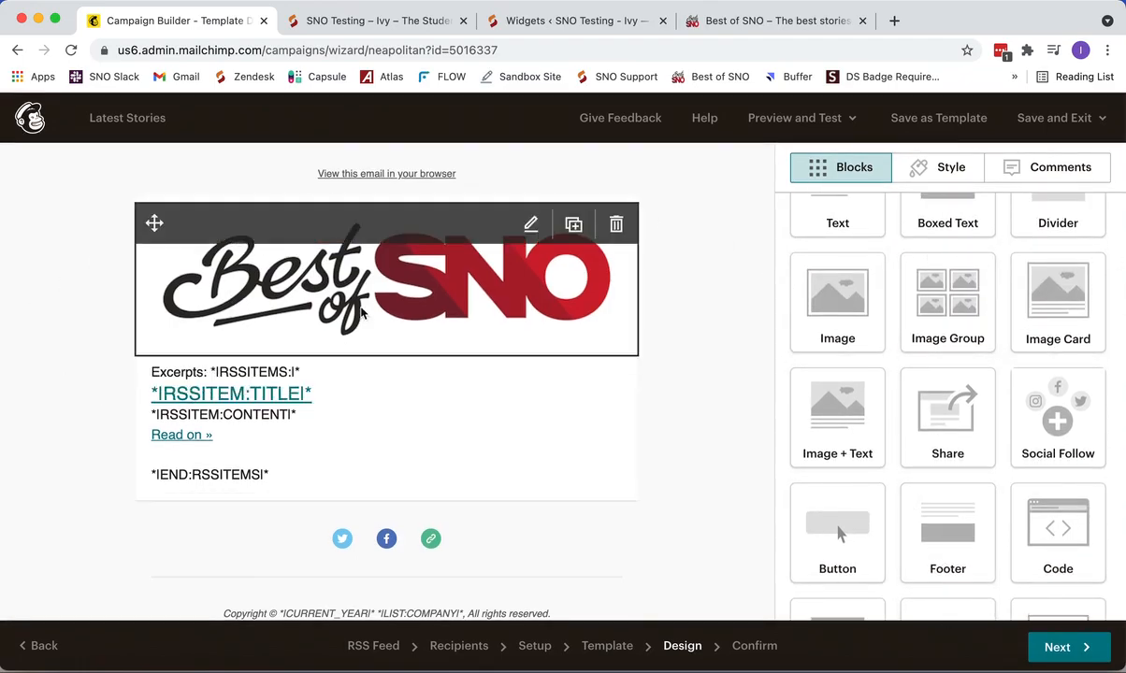
{"action": "left_click", "coordinate": [1061, 653]}
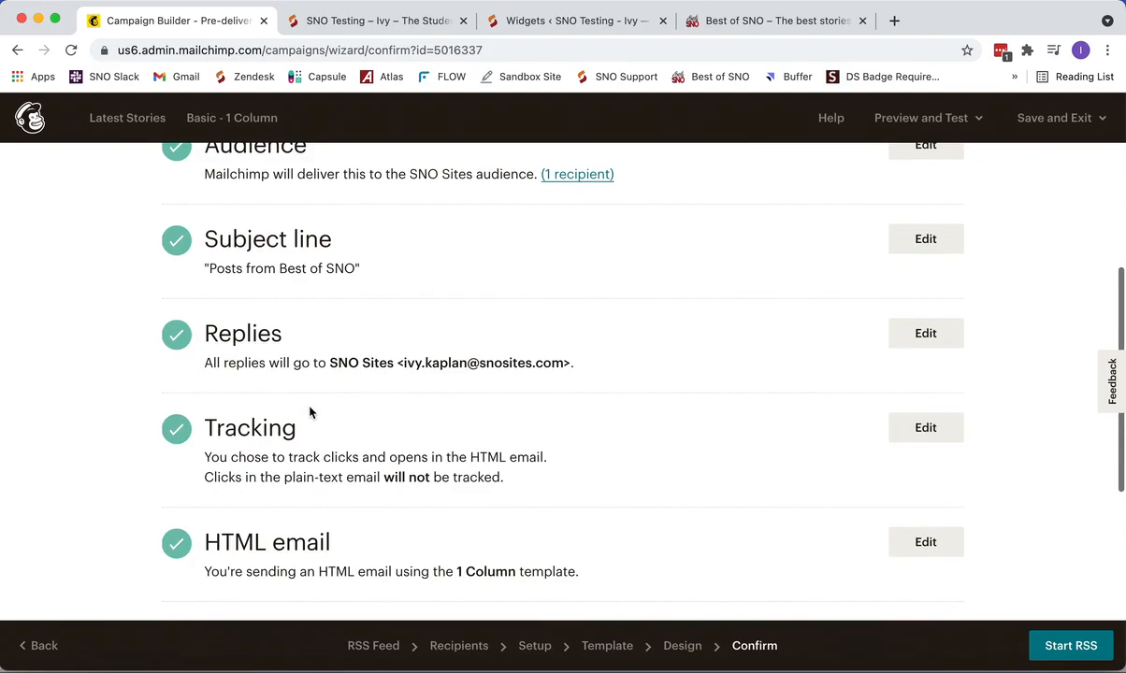
Review the campaign's pre-delivery checklist, then start the RSS campaign and confirm the start
{"action": "scroll", "coordinate": [245, 265], "scroll_direction": "down", "scroll_amount": 3}
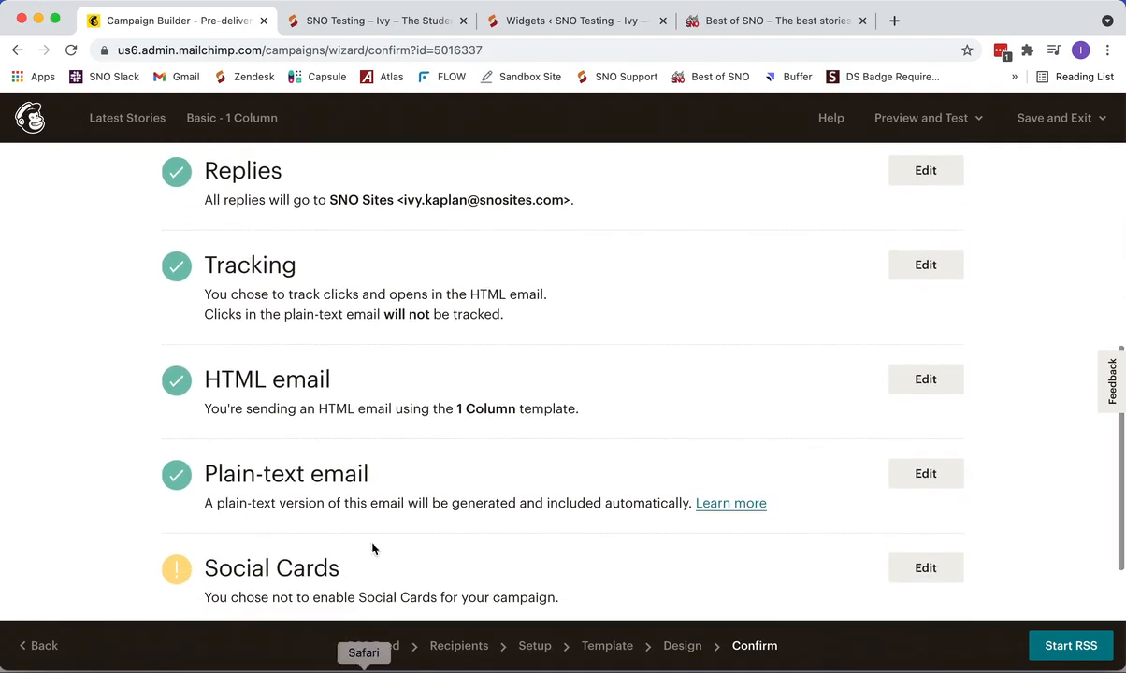
{"action": "scroll", "coordinate": [337, 454], "scroll_direction": "down", "scroll_amount": 2}
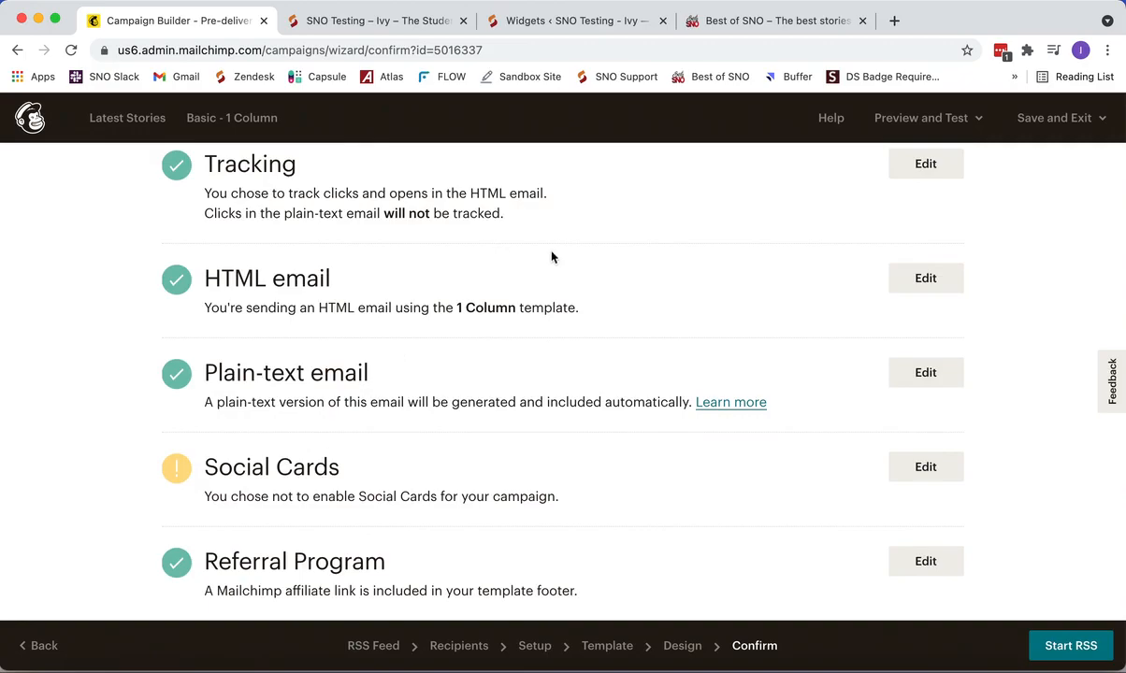
{"action": "left_click", "coordinate": [1074, 646]}
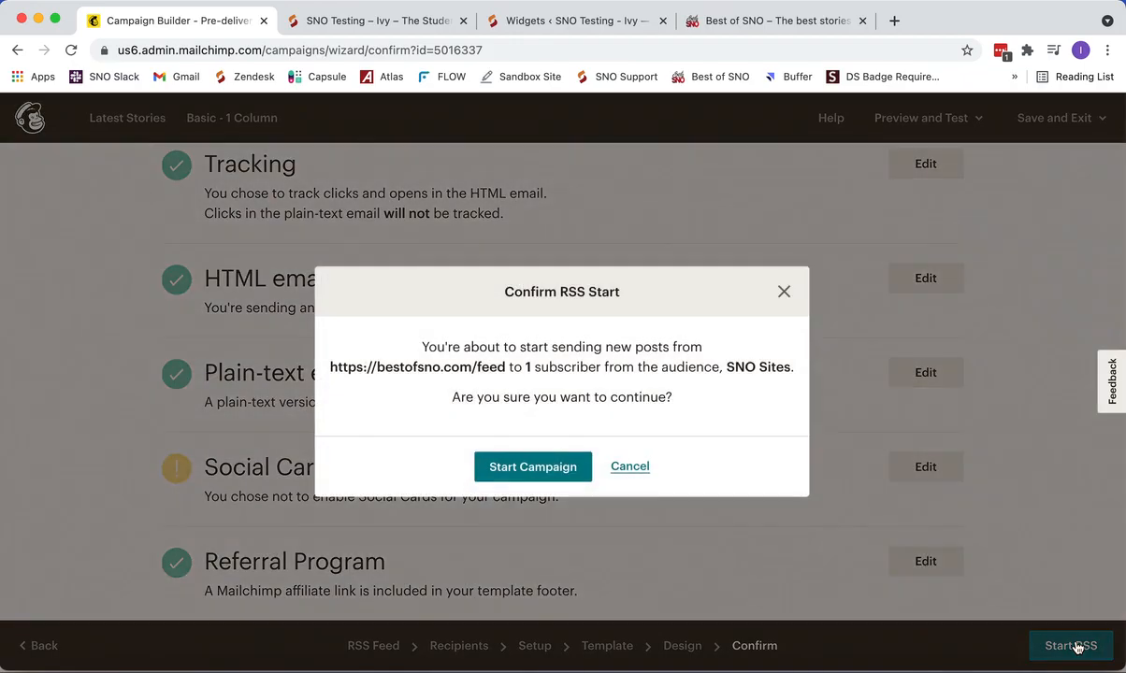
{"action": "left_click", "coordinate": [533, 467]}
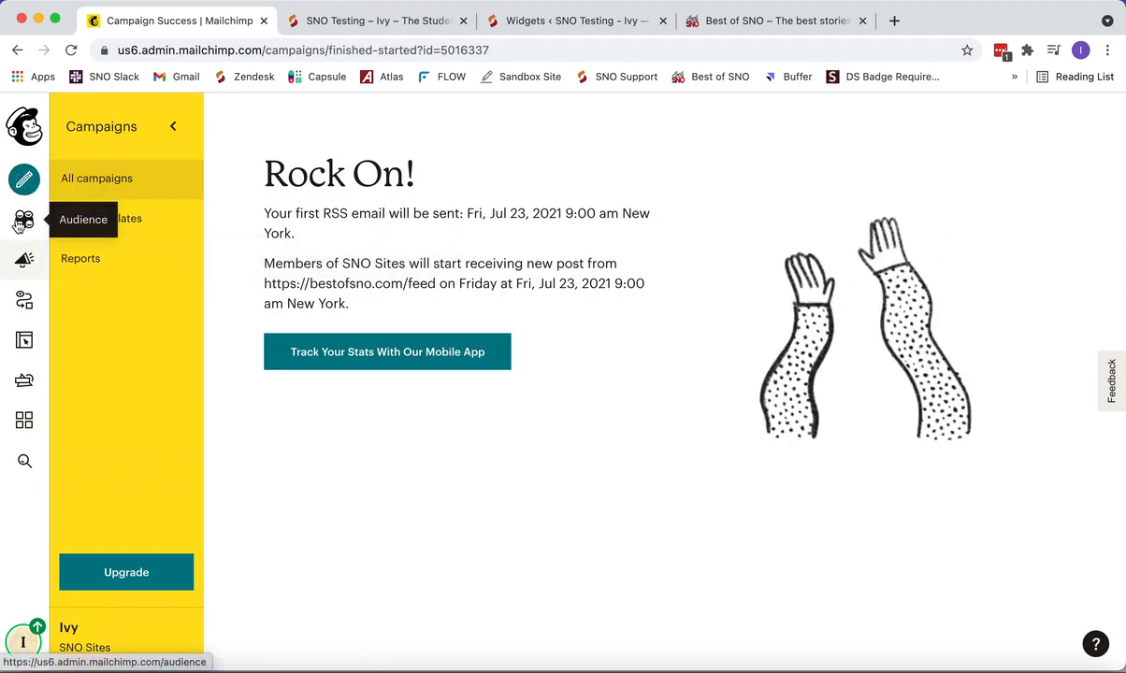
Open the signup forms of the SNO Sites audience and go through the available form types
{"action": "left_click", "coordinate": [22, 224]}
{"action": "left_click", "coordinate": [95, 258]}
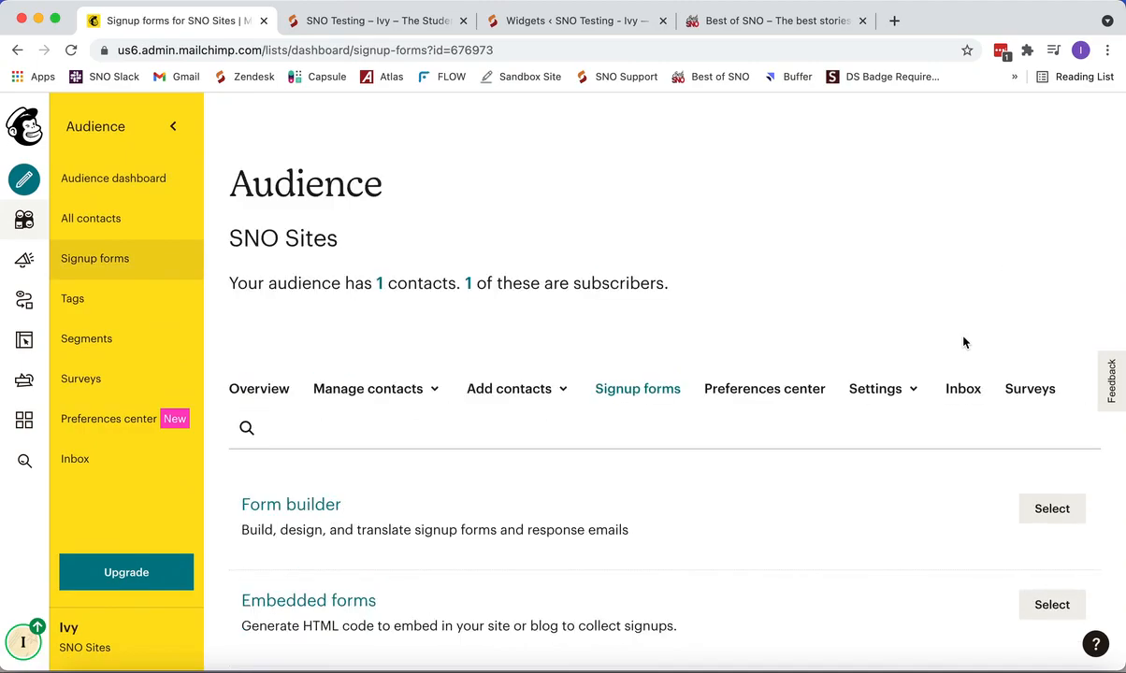
{"action": "scroll", "coordinate": [965, 342], "scroll_direction": "down", "scroll_amount": 5}
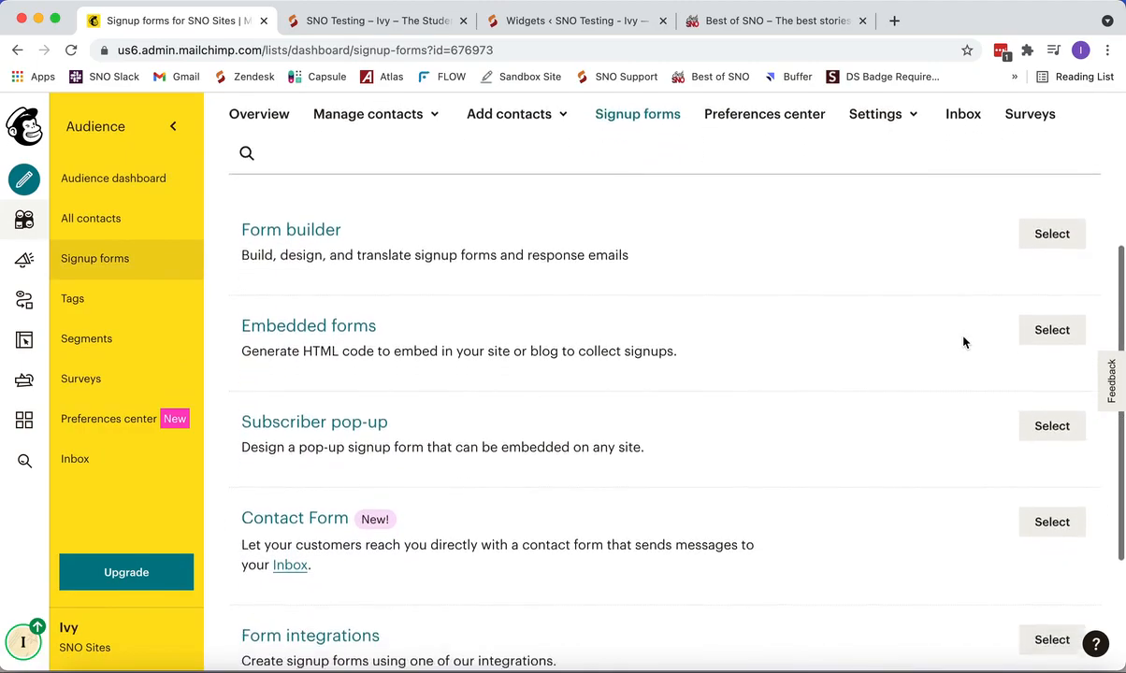